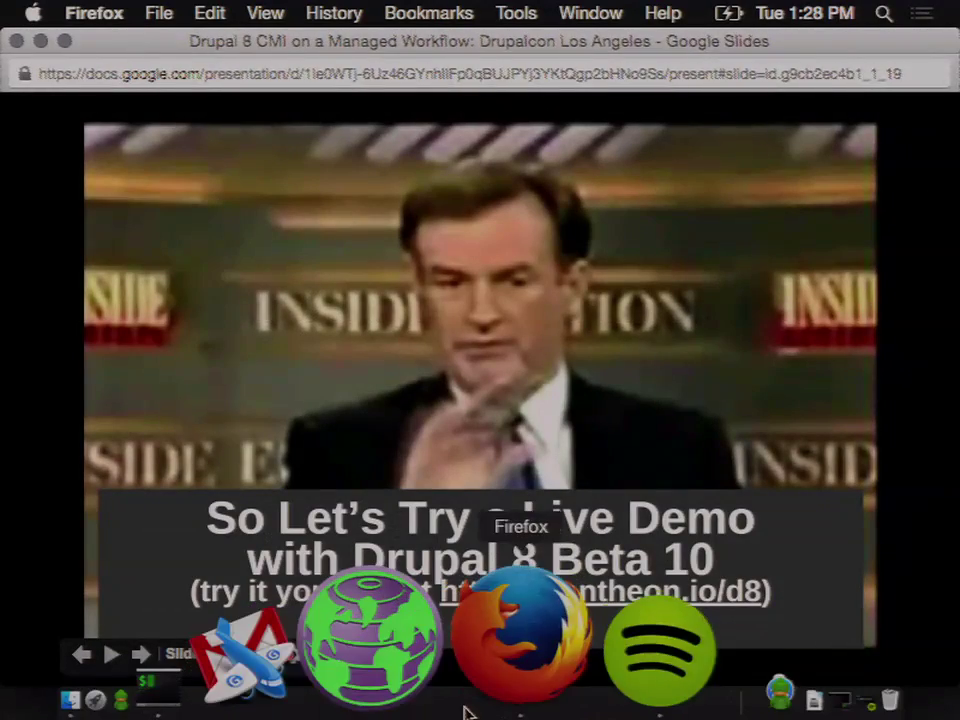
Minimize the presentation window and bring up the Pantheon dashboard for My Great Drupalcon LA Site
click(42, 42)
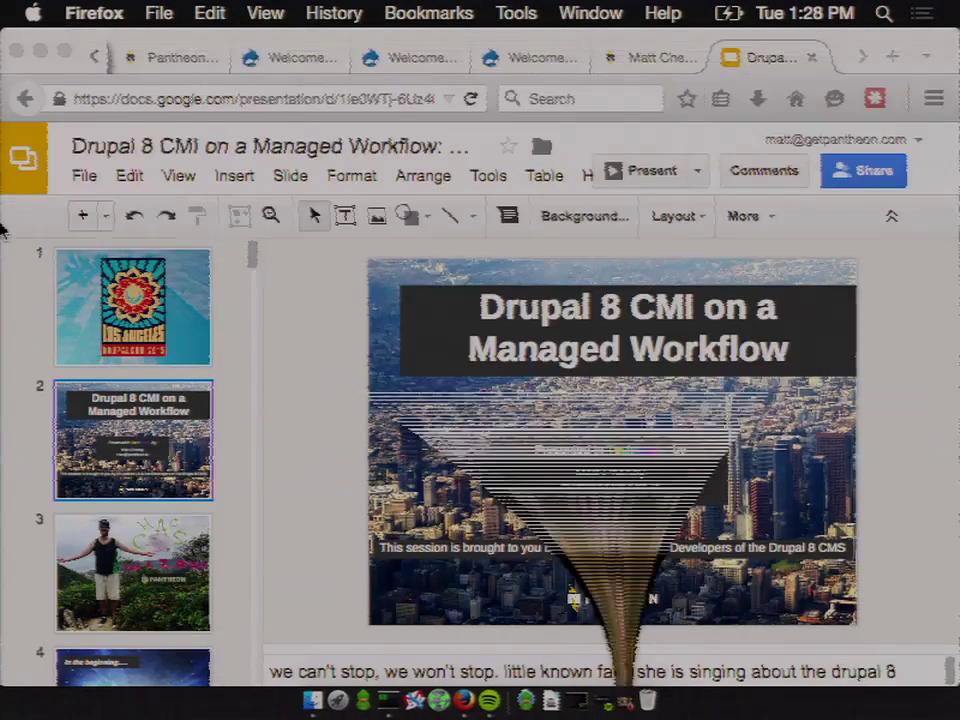
click(158, 56)
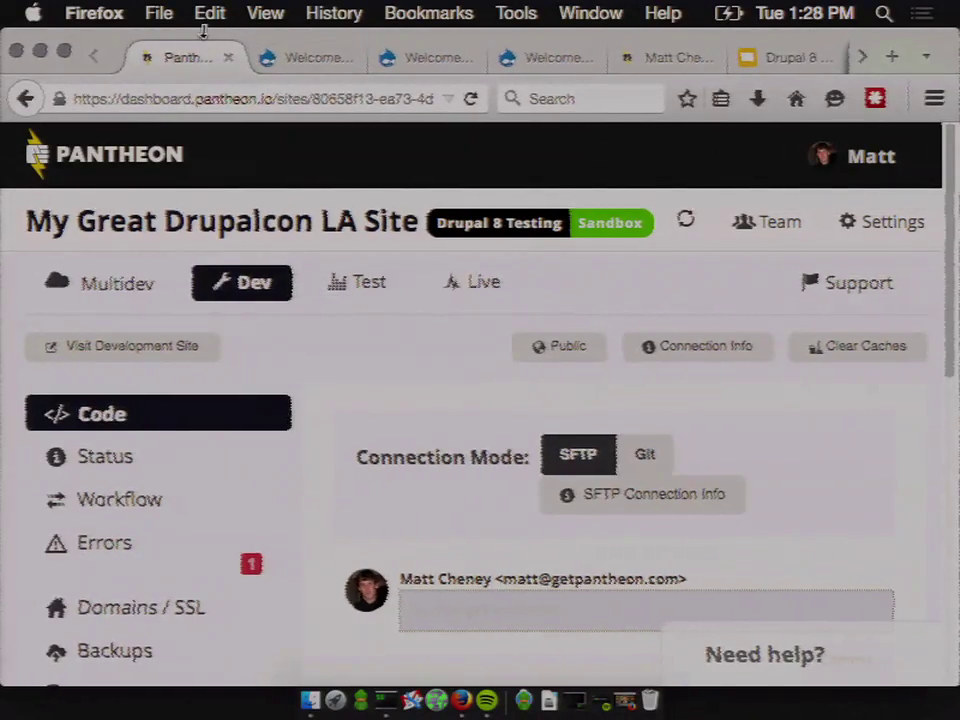
drag(190, 43, 185, 72)
click(181, 62)
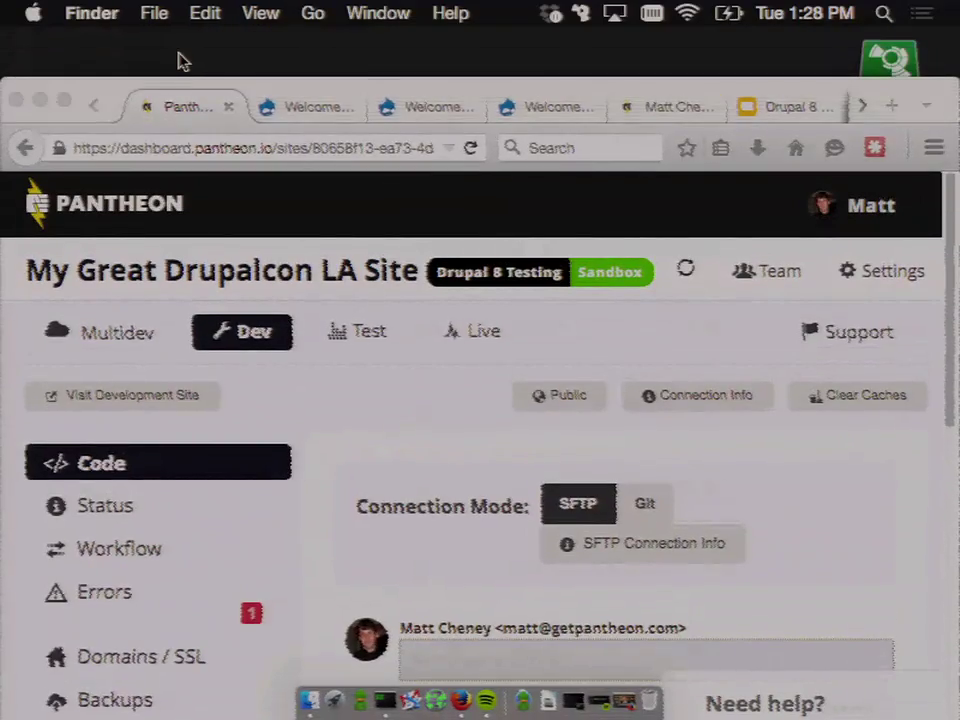
right_click(180, 60)
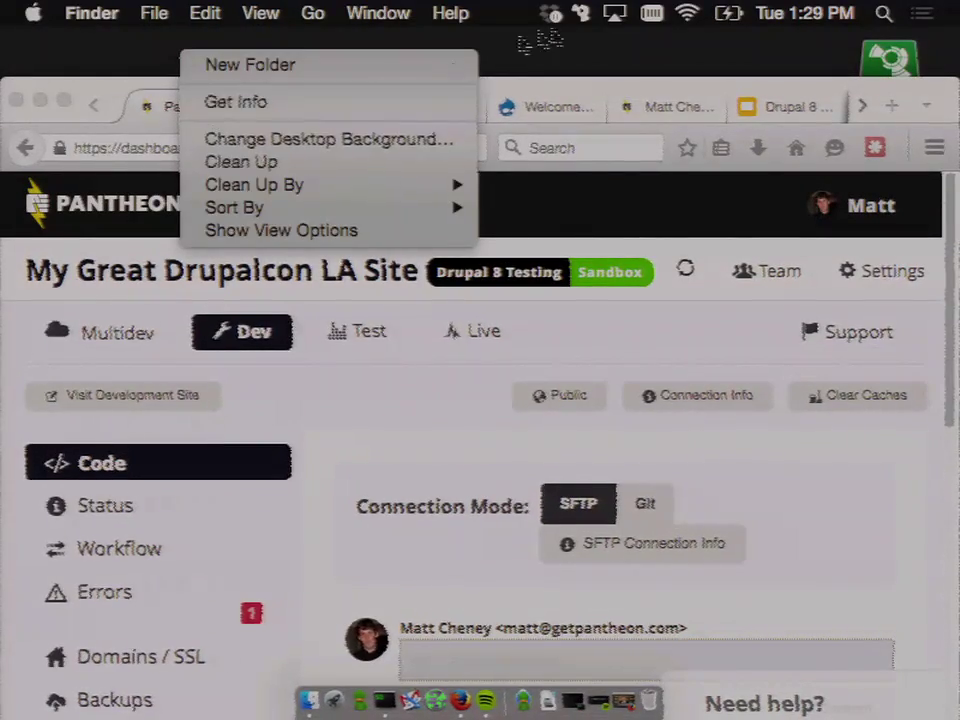
key(Escape)
Set the VGA display to the scaled resolution 1280 x 1024 in System Preferences, and move the browser window back up under the menu bar
click(33, 13)
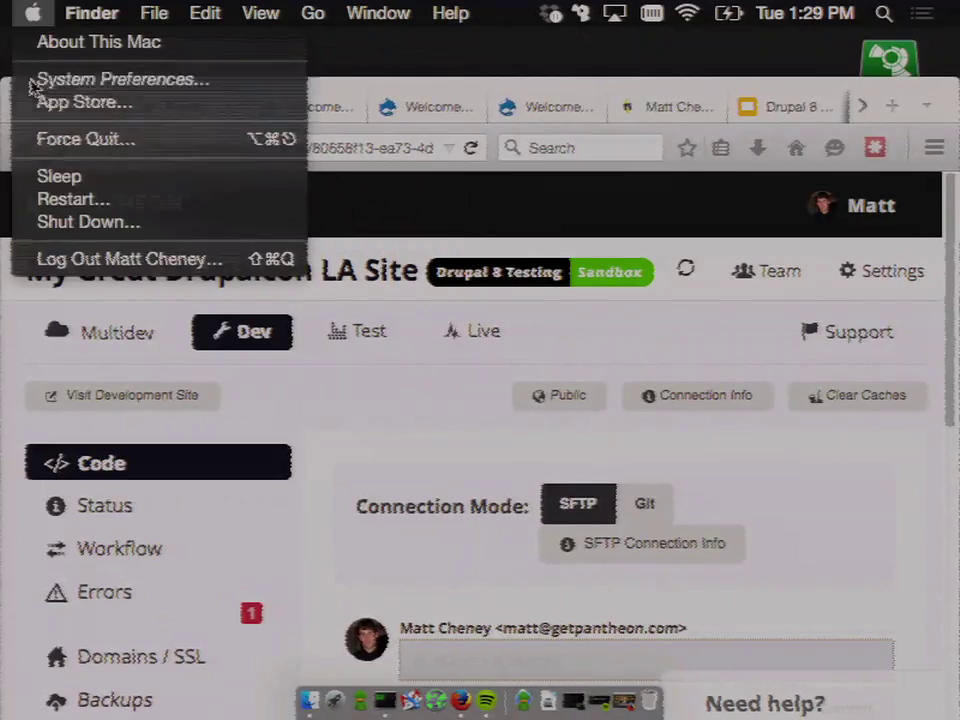
click(32, 80)
click(175, 290)
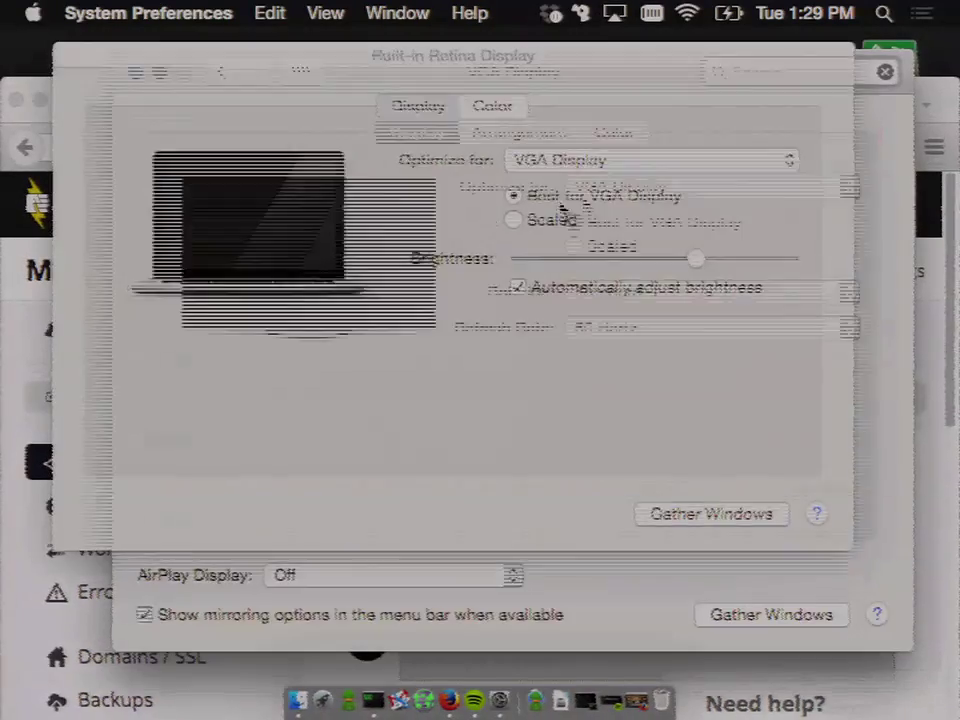
click(602, 248)
click(630, 281)
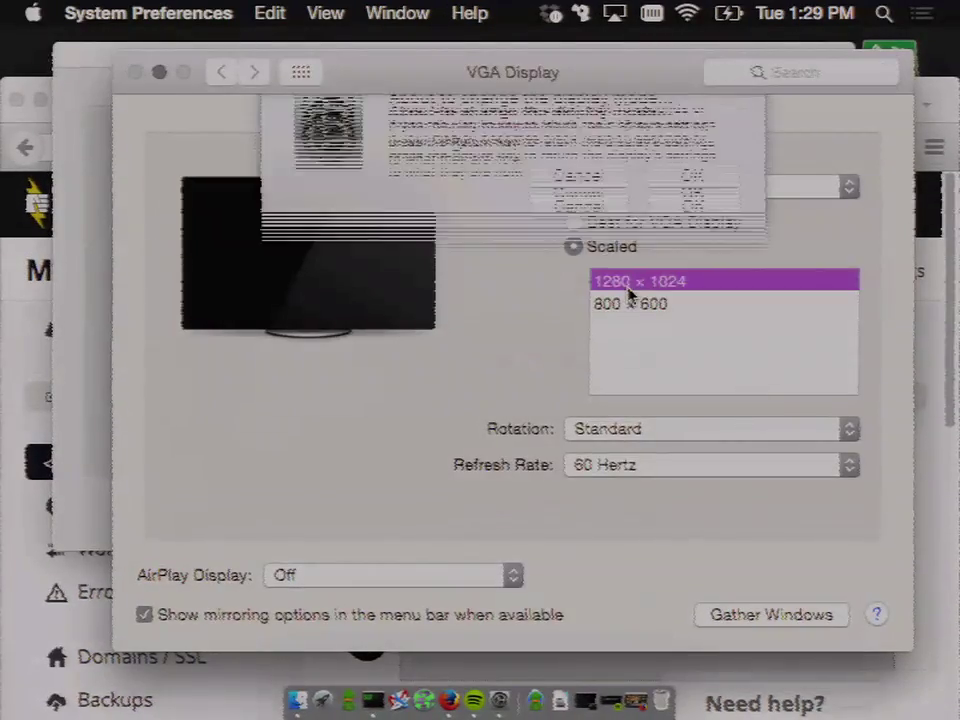
click(692, 219)
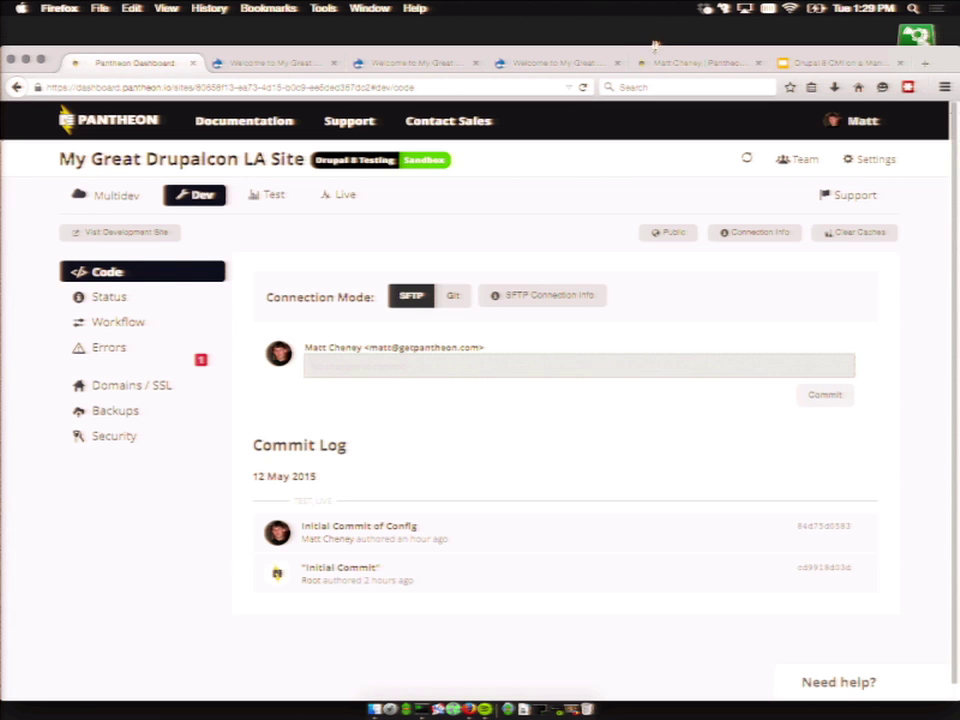
drag(656, 50, 653, 16)
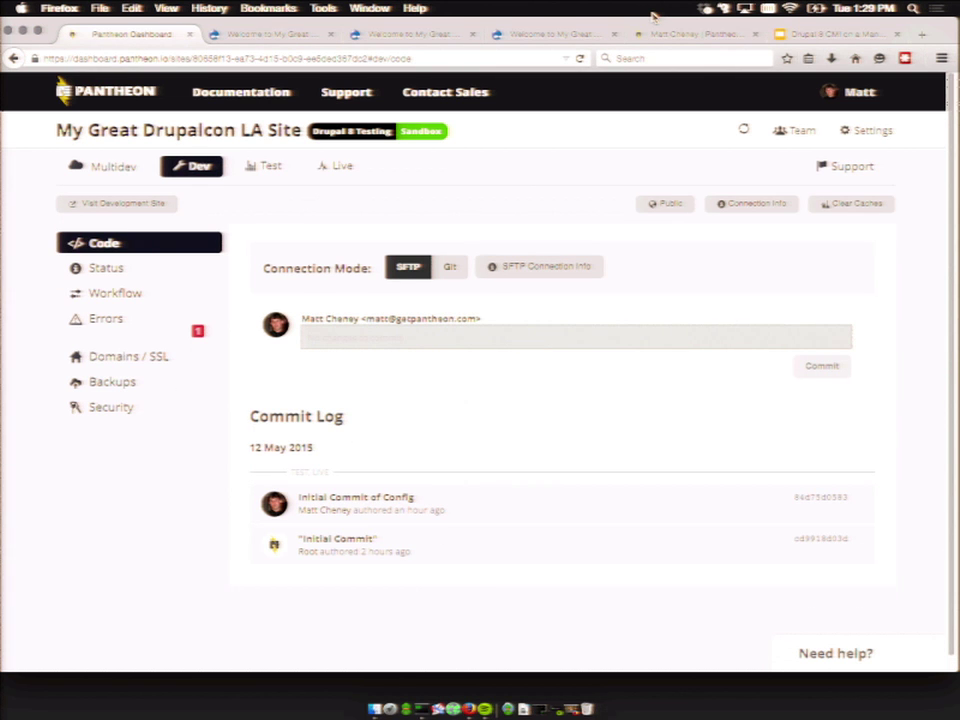
View the site's Test and Live environments on the dashboard and return to the Dev environment
click(272, 167)
click(322, 167)
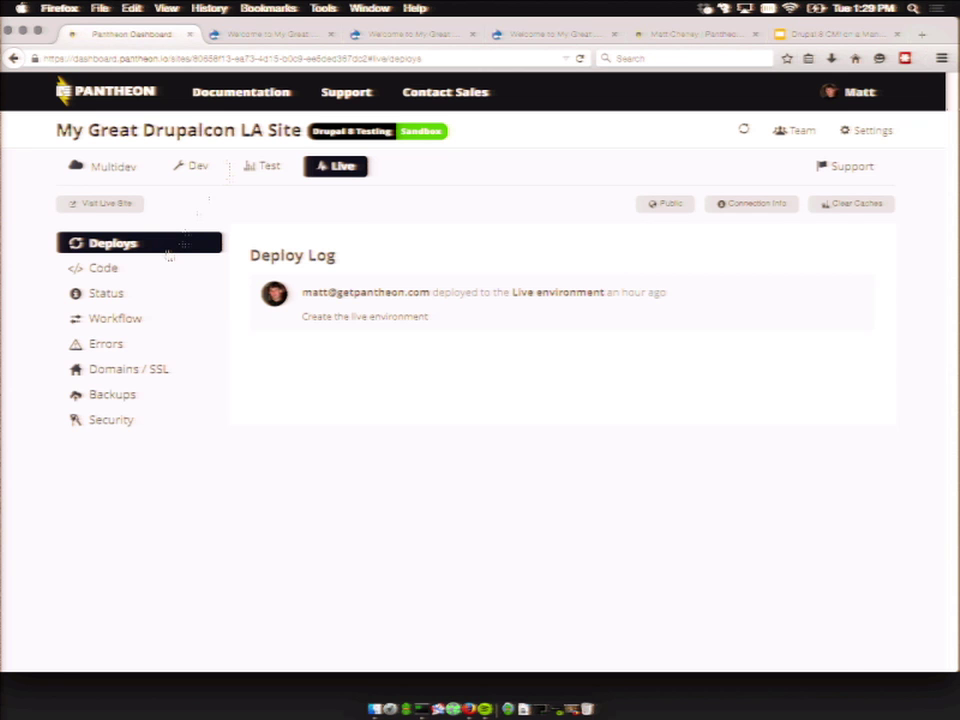
click(170, 264)
click(193, 166)
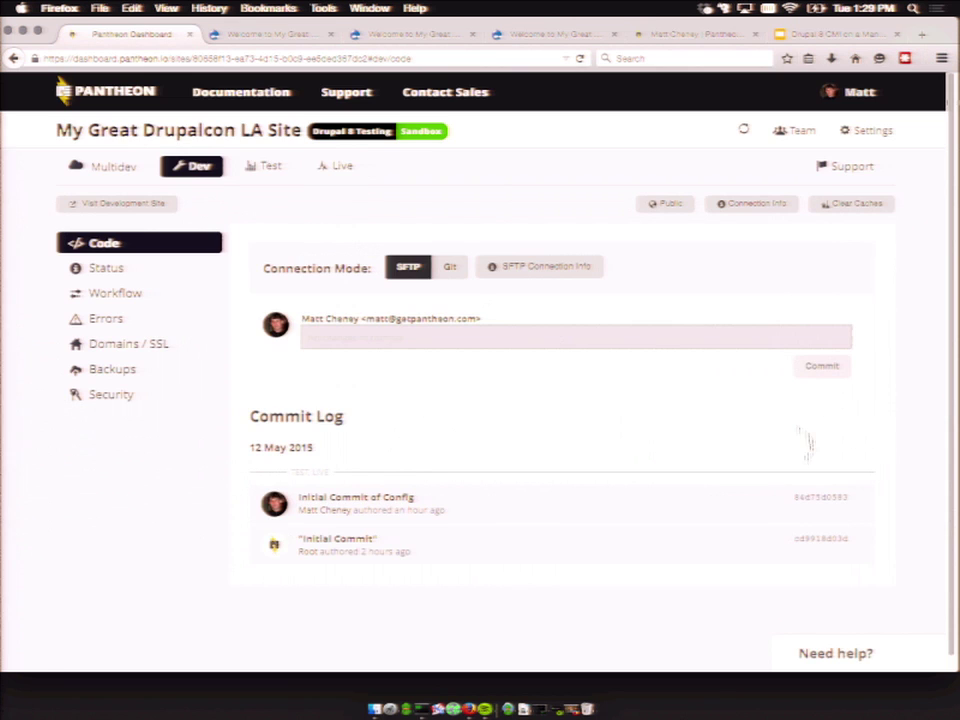
Review the diff of the "Initial Commit of Config" commit and close it
click(804, 497)
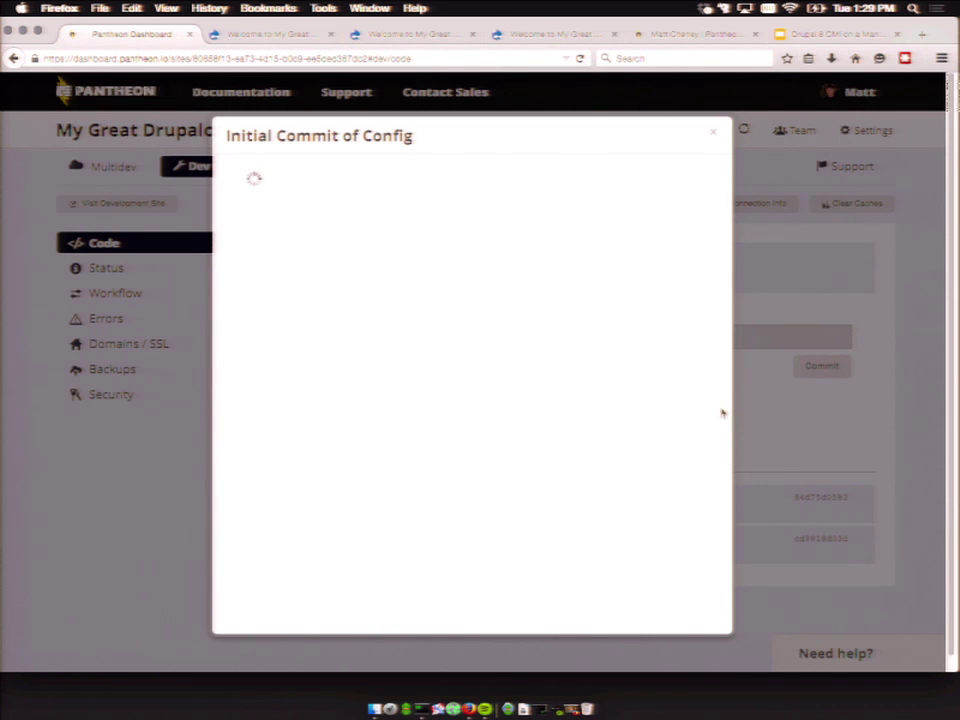
drag(609, 386, 579, 673)
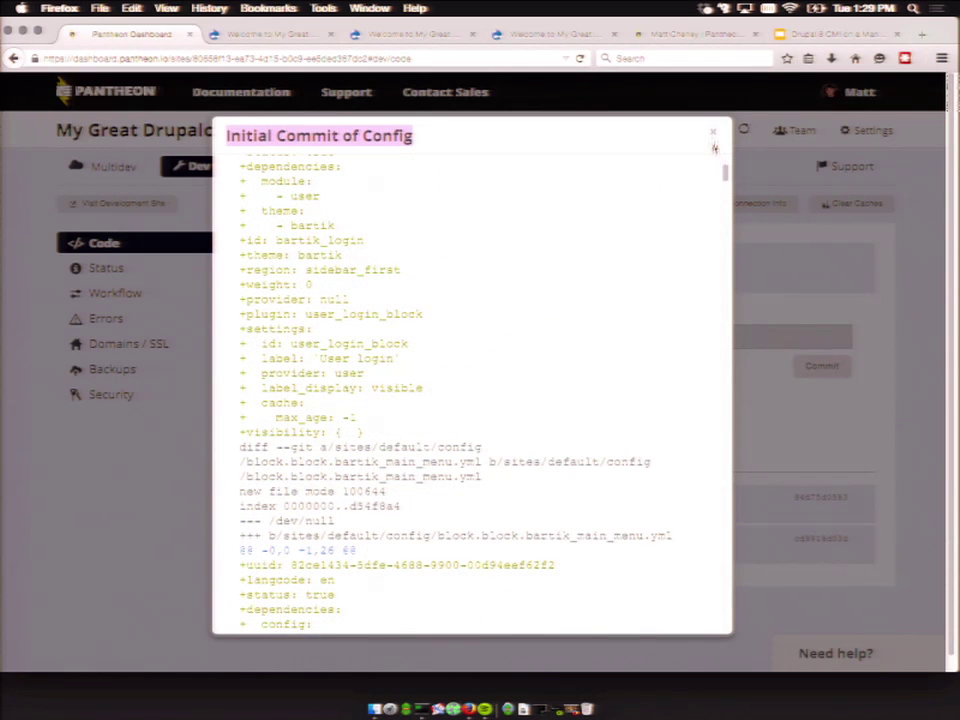
click(713, 131)
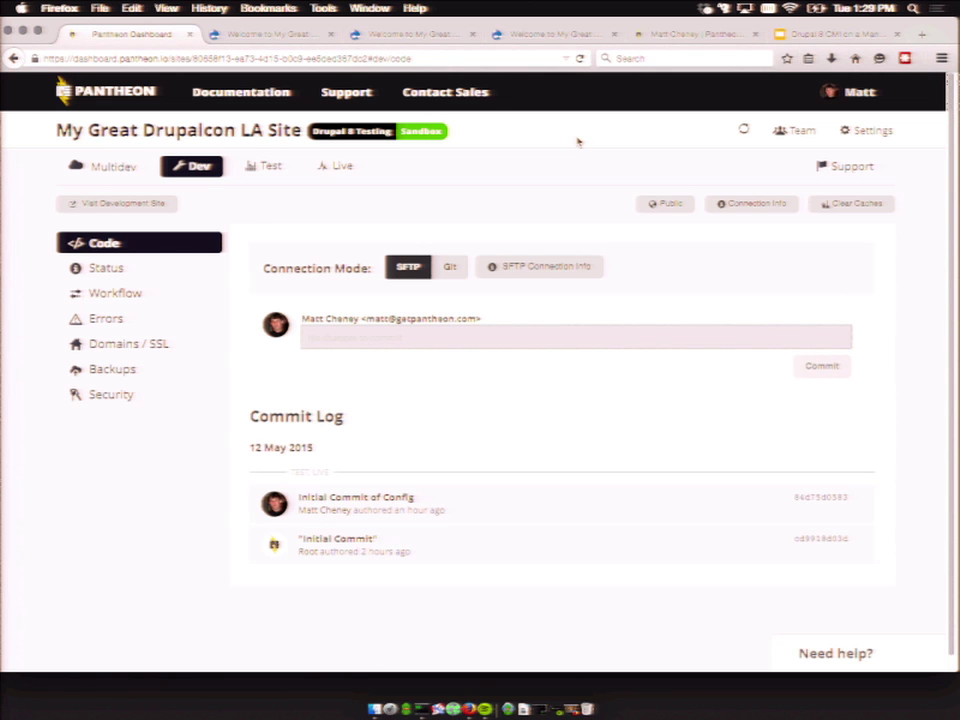
Open the Configuration management page on the development Drupal site
click(412, 34)
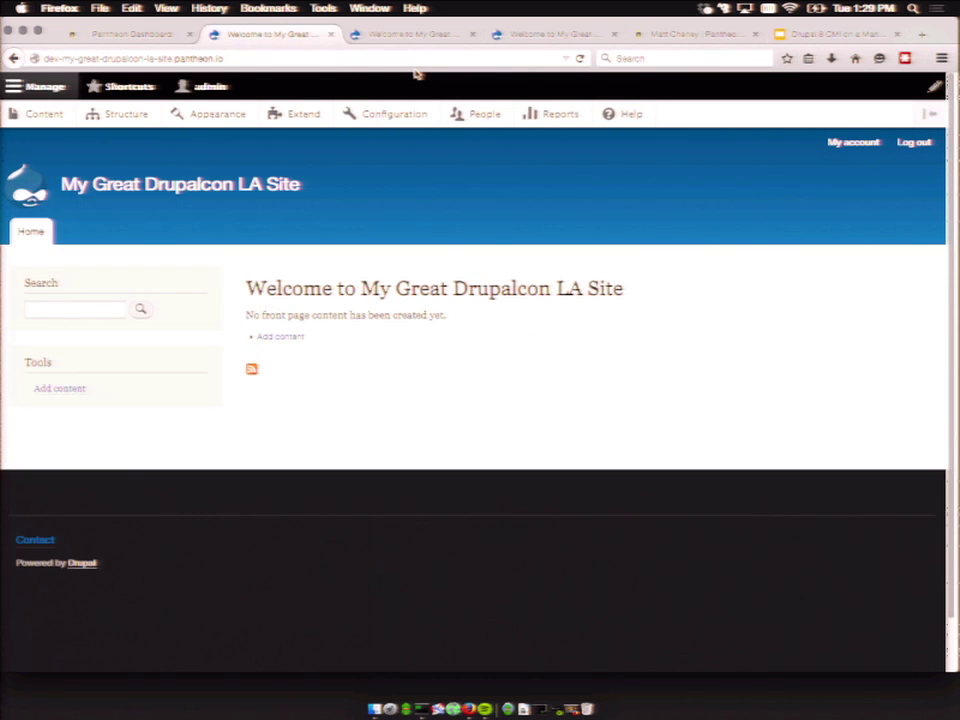
key(ctrl+shift+Tab)
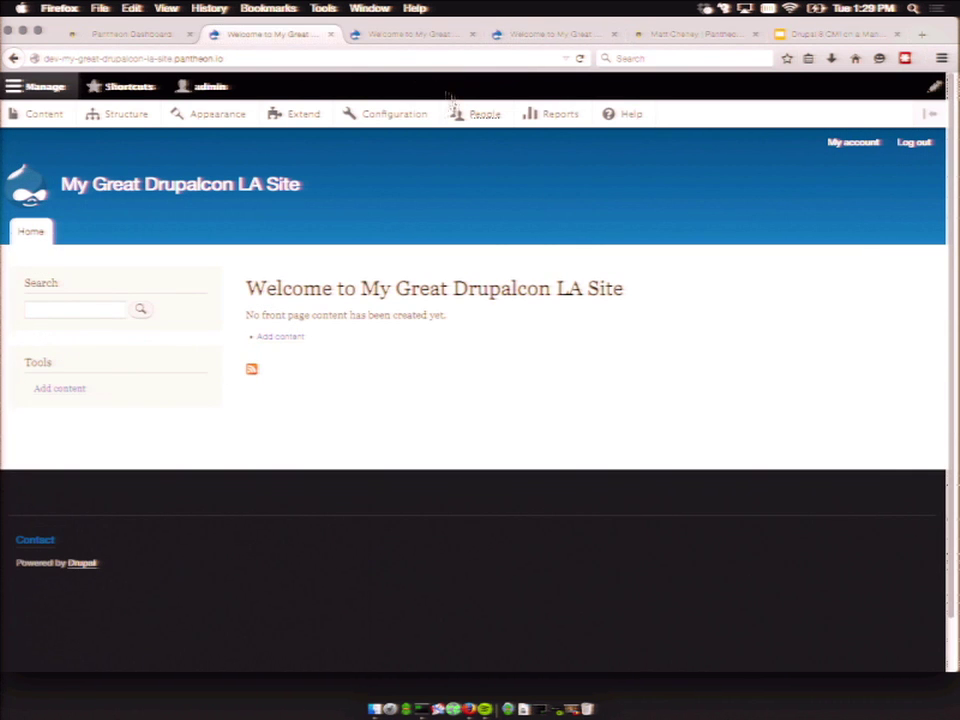
click(394, 114)
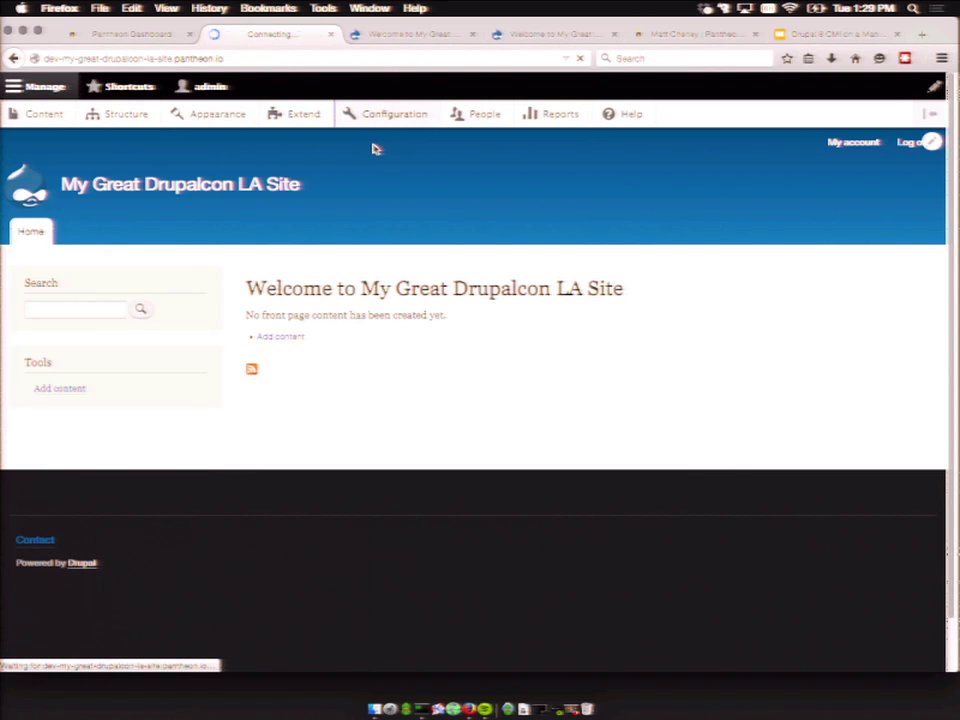
scroll(375, 148, down, 5)
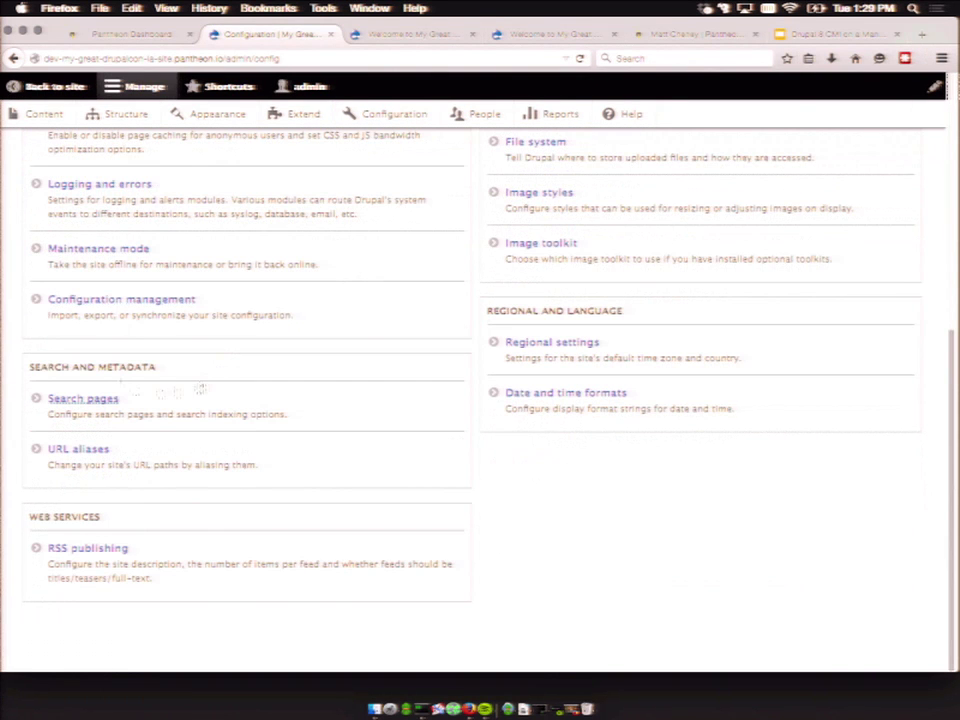
click(80, 306)
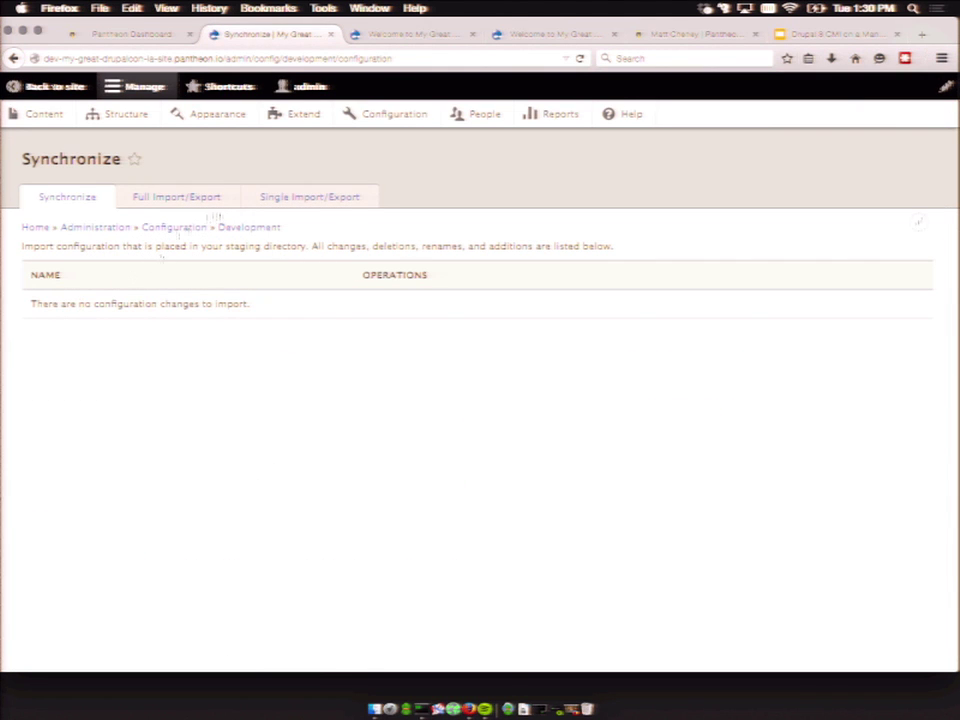
click(297, 198)
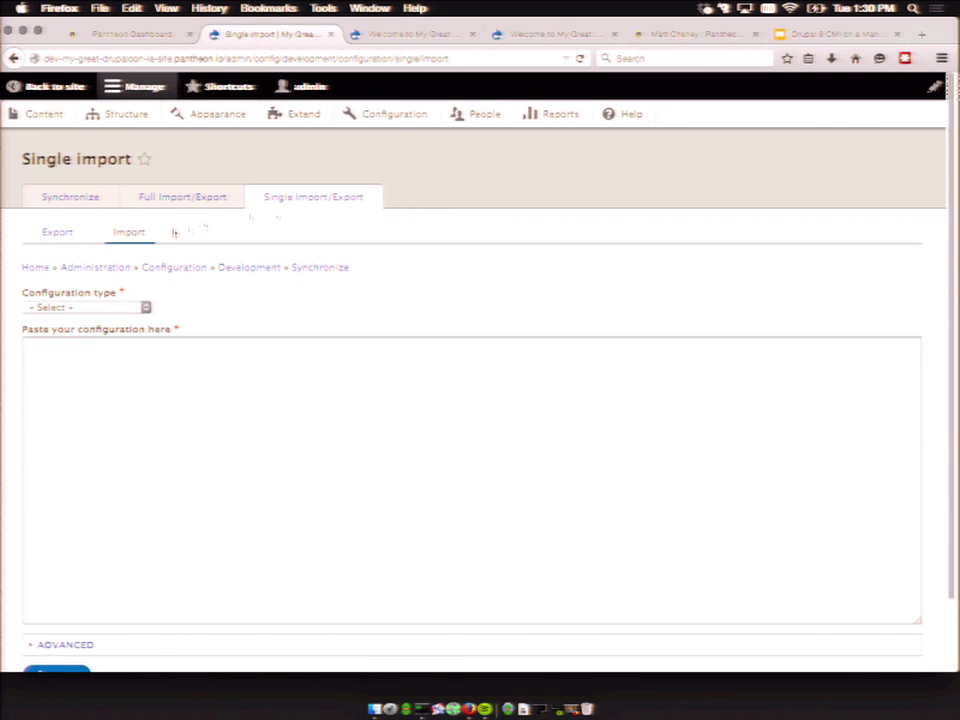
click(142, 307)
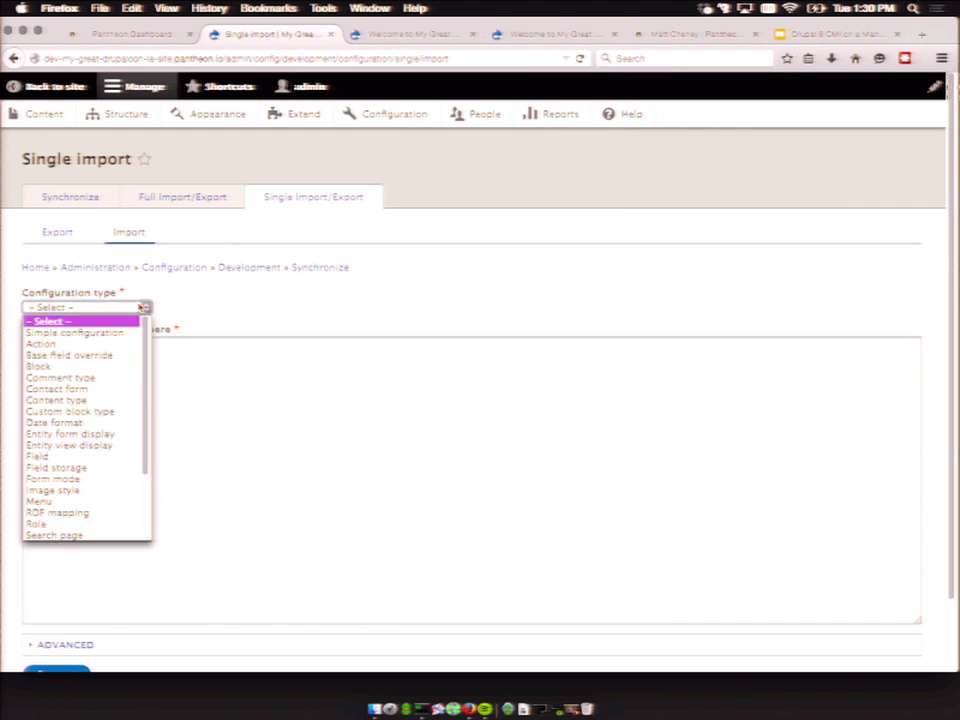
click(92, 333)
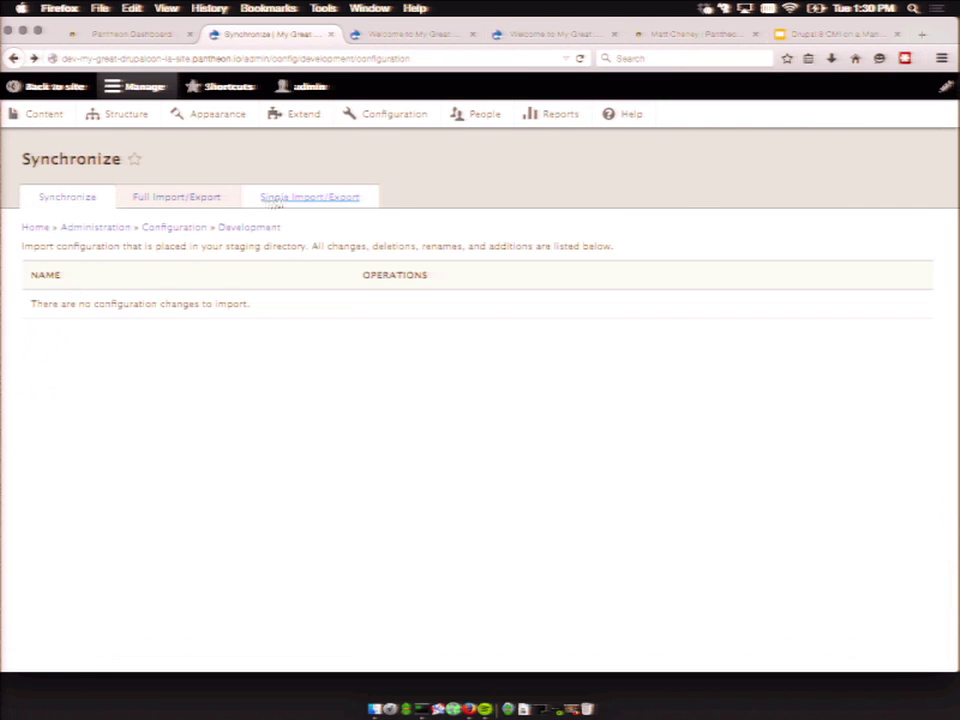
View the single exports of the simple configurations field.settings, system.date and system.filter
click(312, 193)
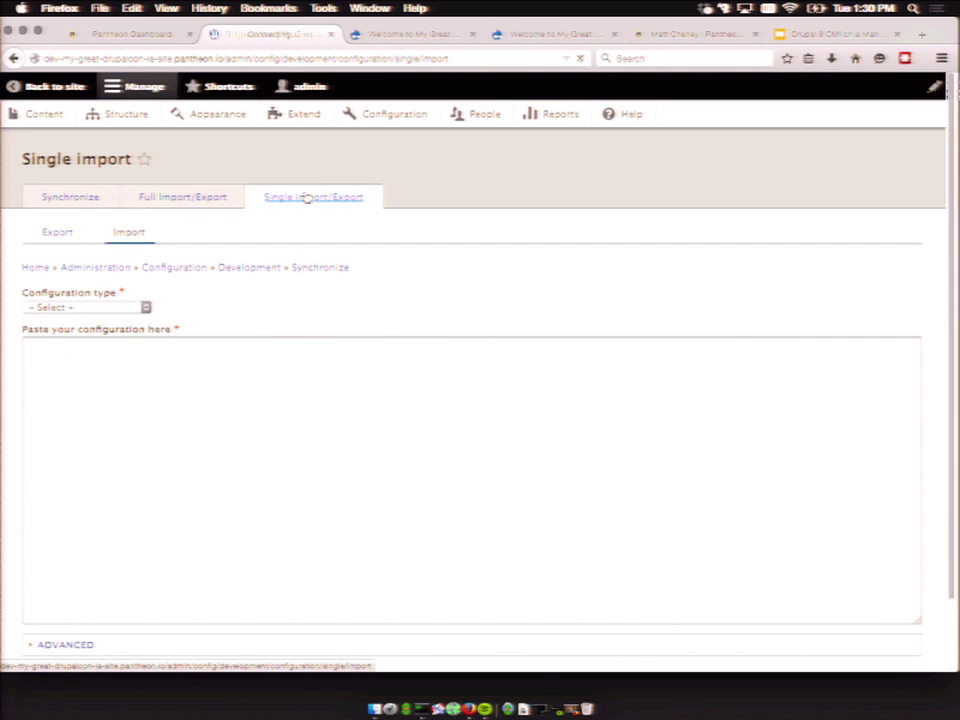
click(57, 236)
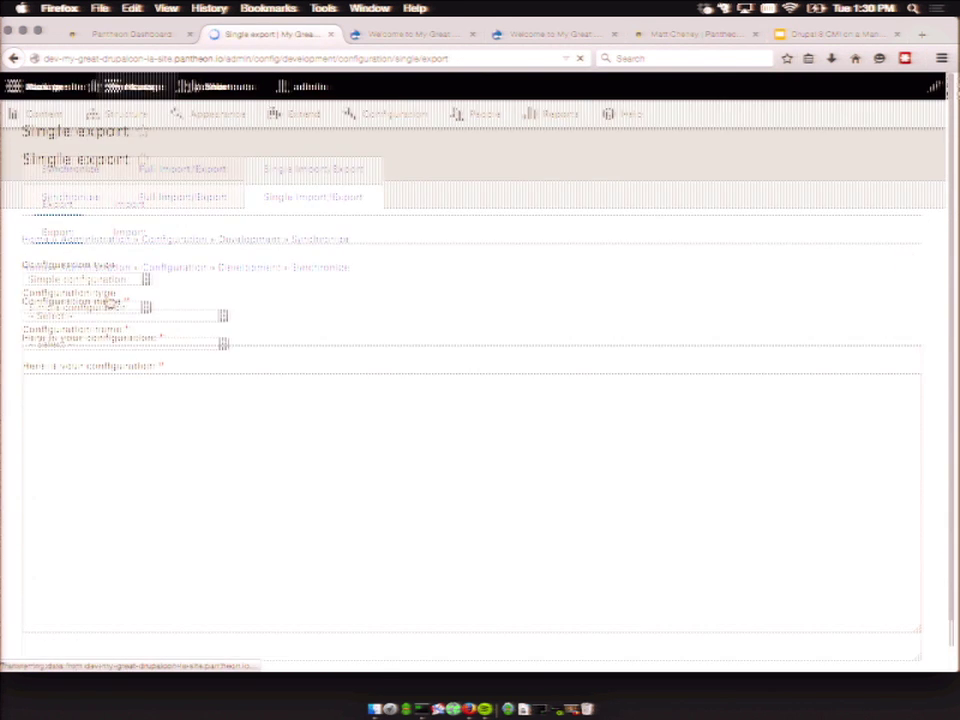
click(76, 343)
click(78, 414)
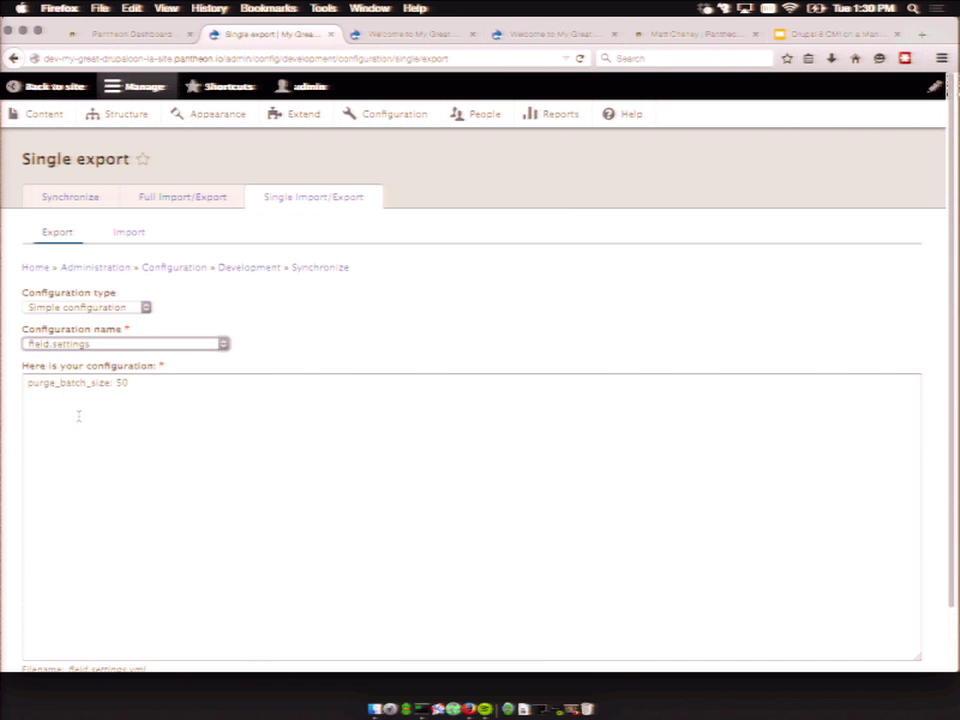
click(92, 348)
click(122, 540)
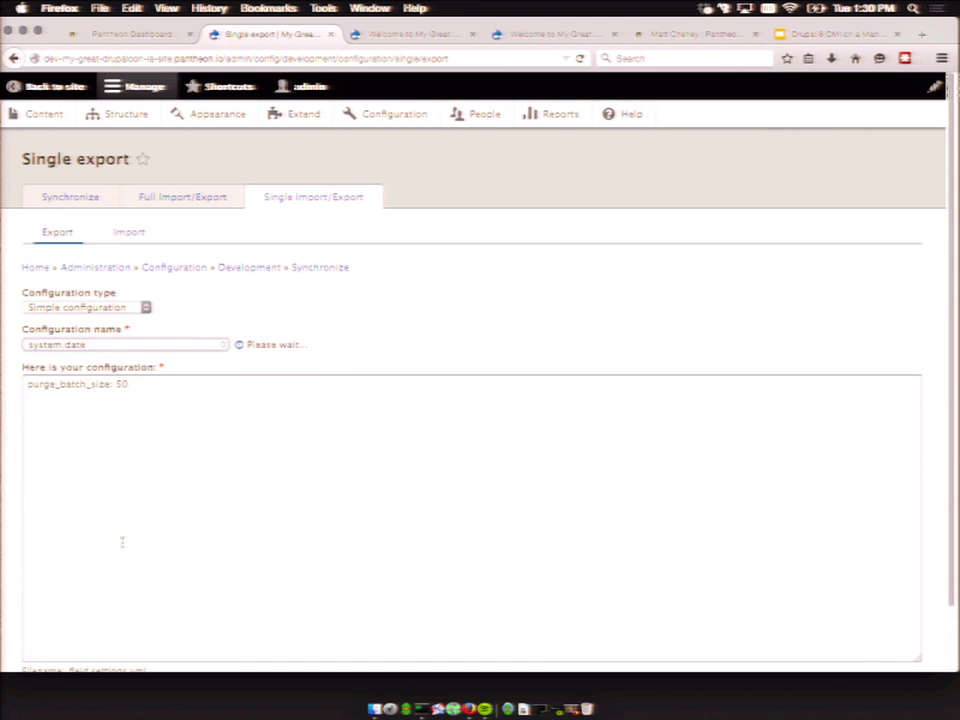
click(82, 345)
click(104, 572)
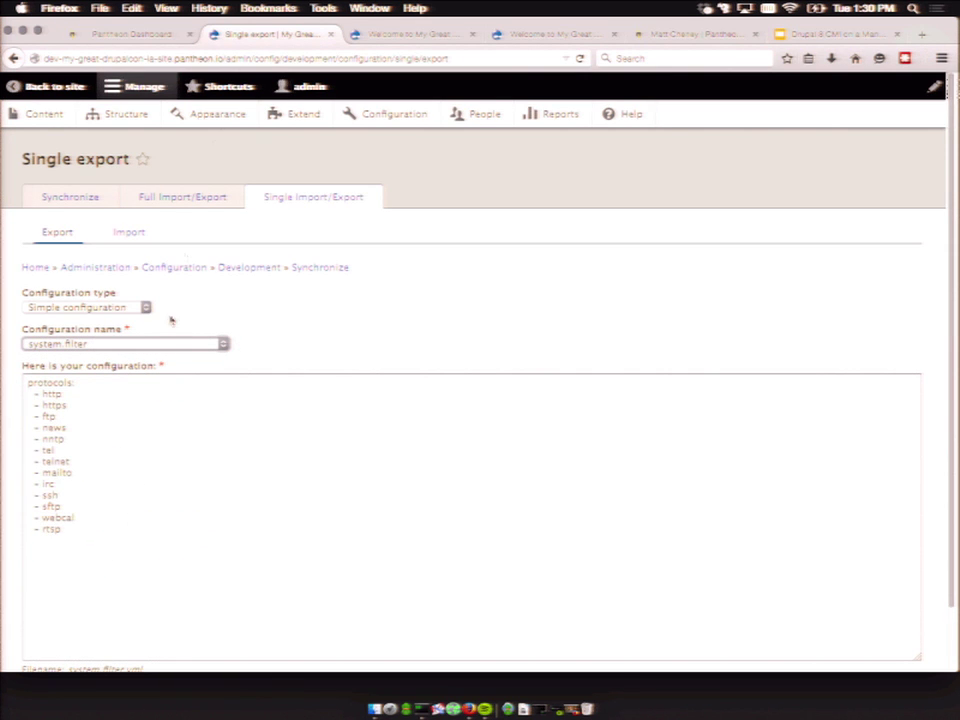
Request a full export of the site configuration, and decline saving the config.tar.gz download
click(175, 205)
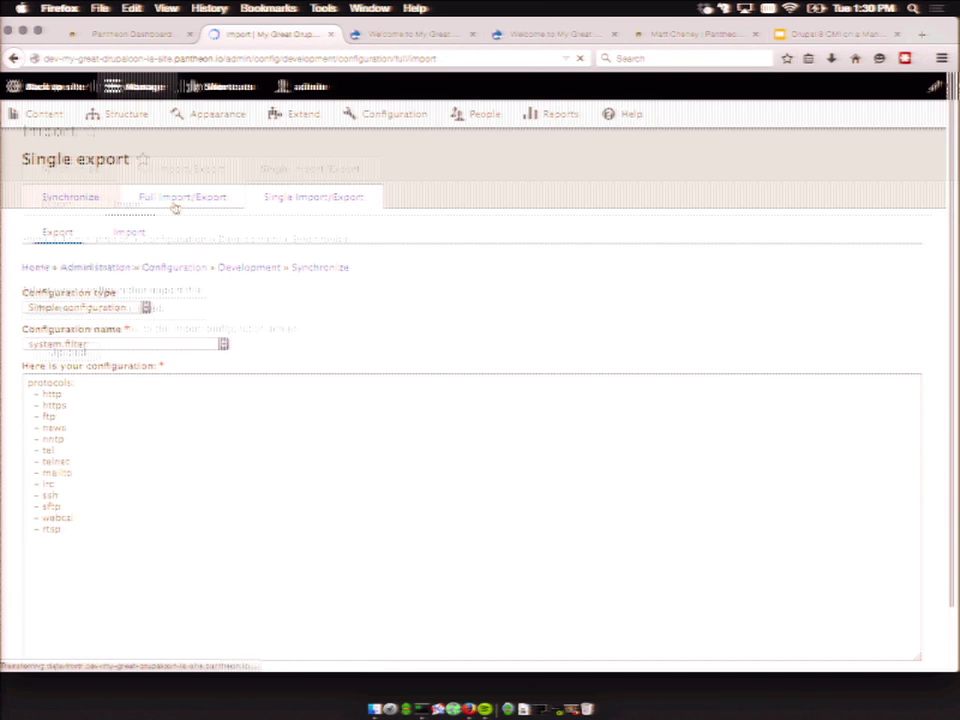
click(58, 233)
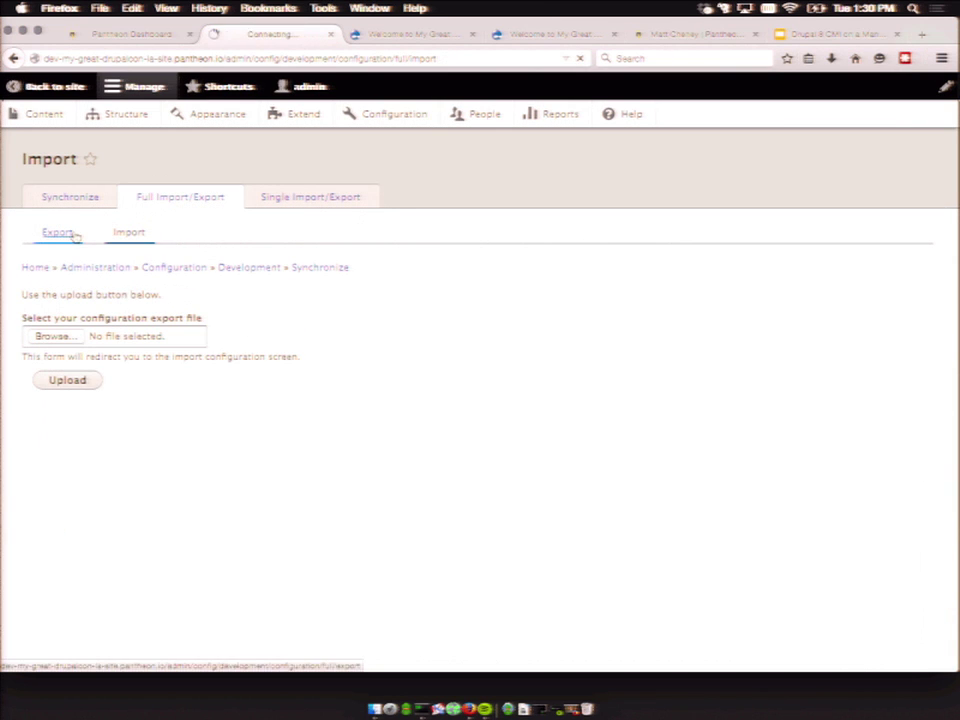
click(52, 323)
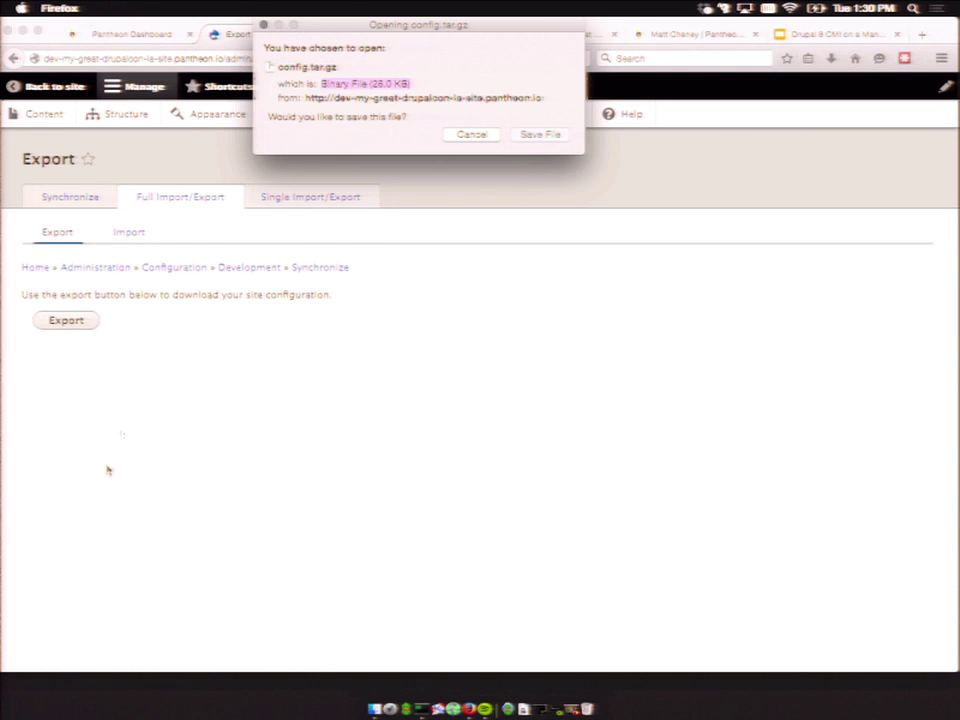
click(472, 135)
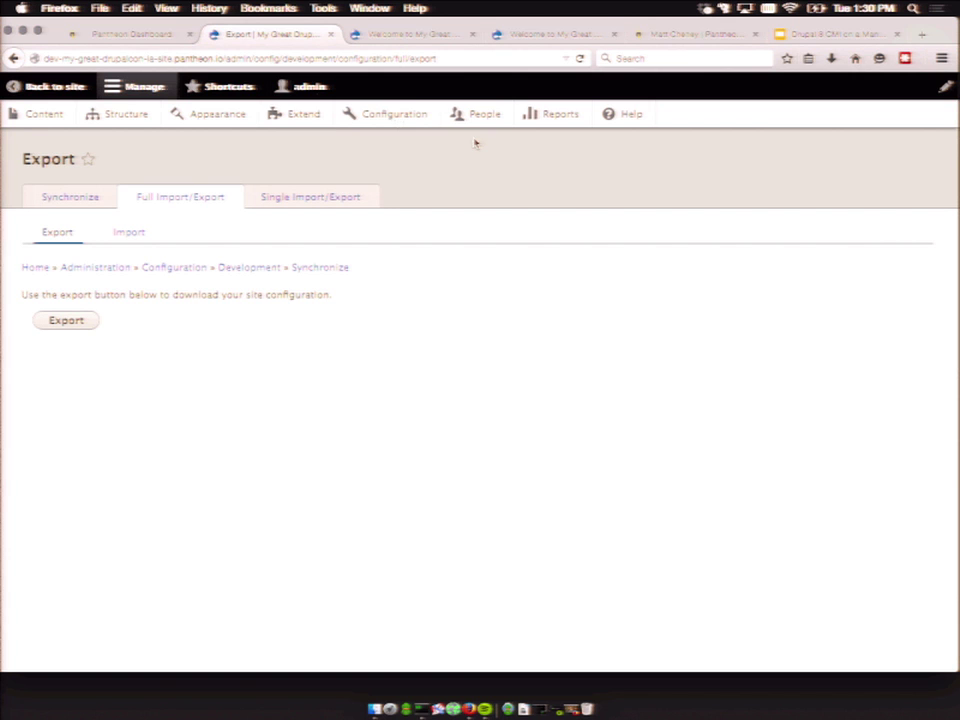
Change the development site's name to "My Great CMI Drupalcon LA Site" in its site information and save the configuration
click(145, 33)
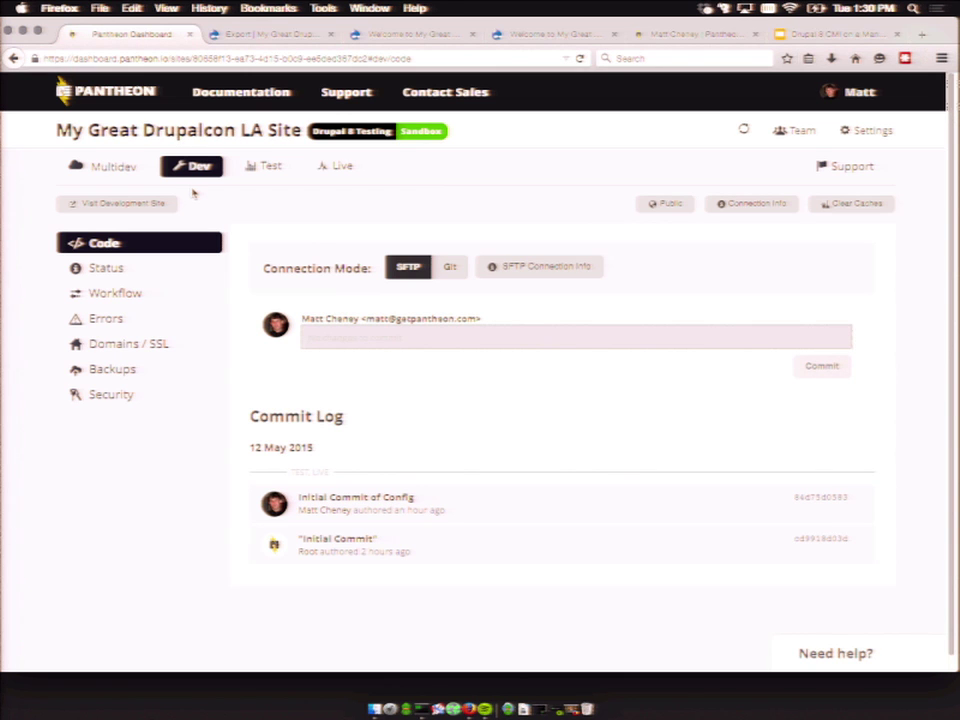
click(272, 34)
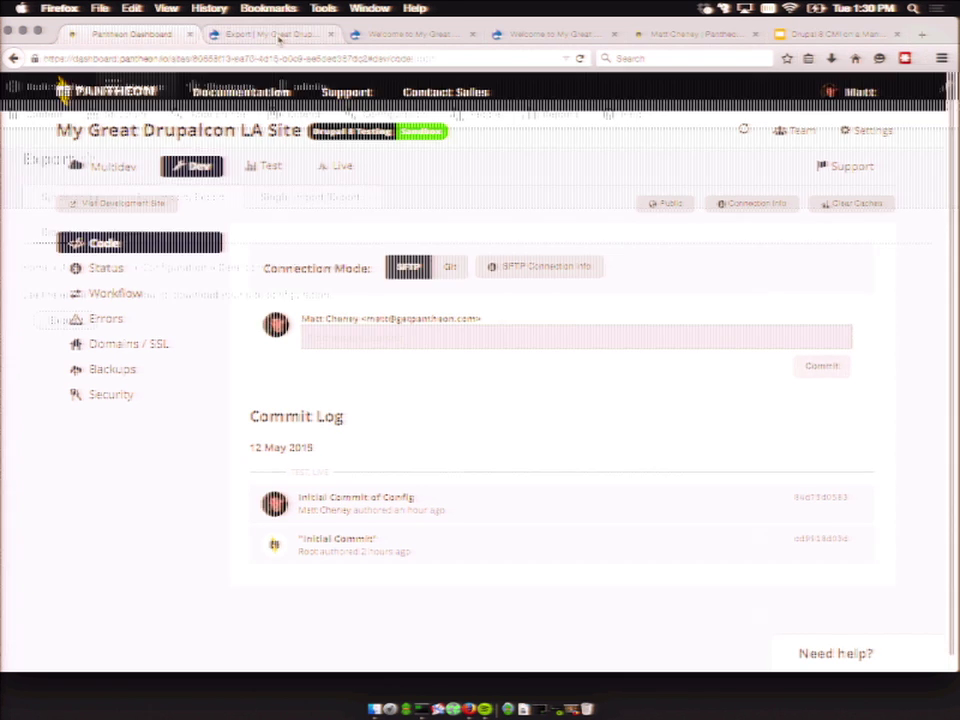
click(394, 117)
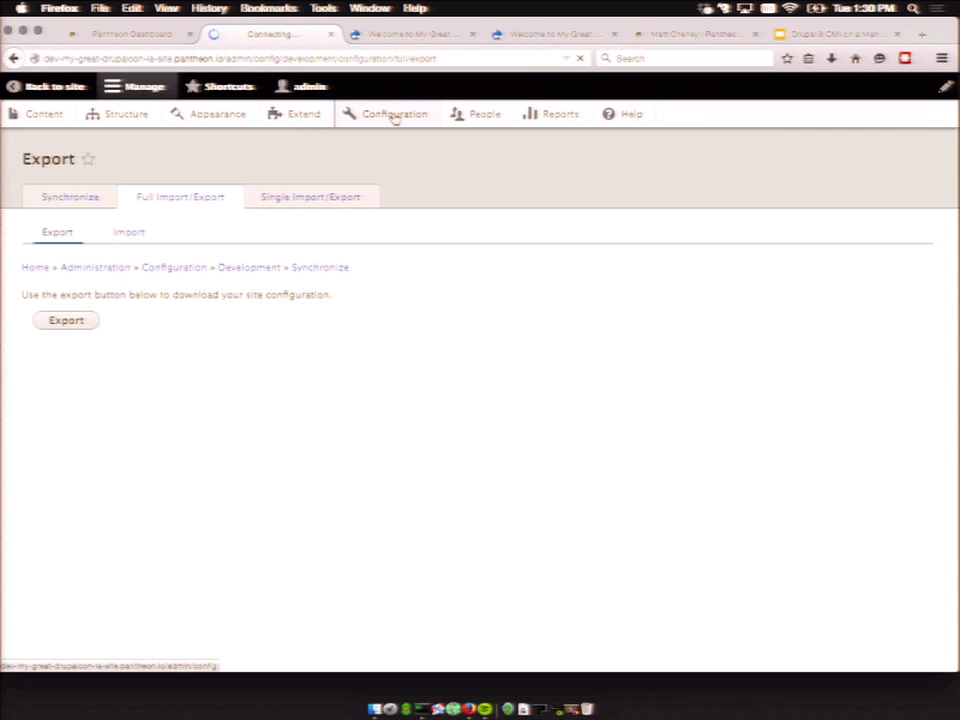
click(540, 318)
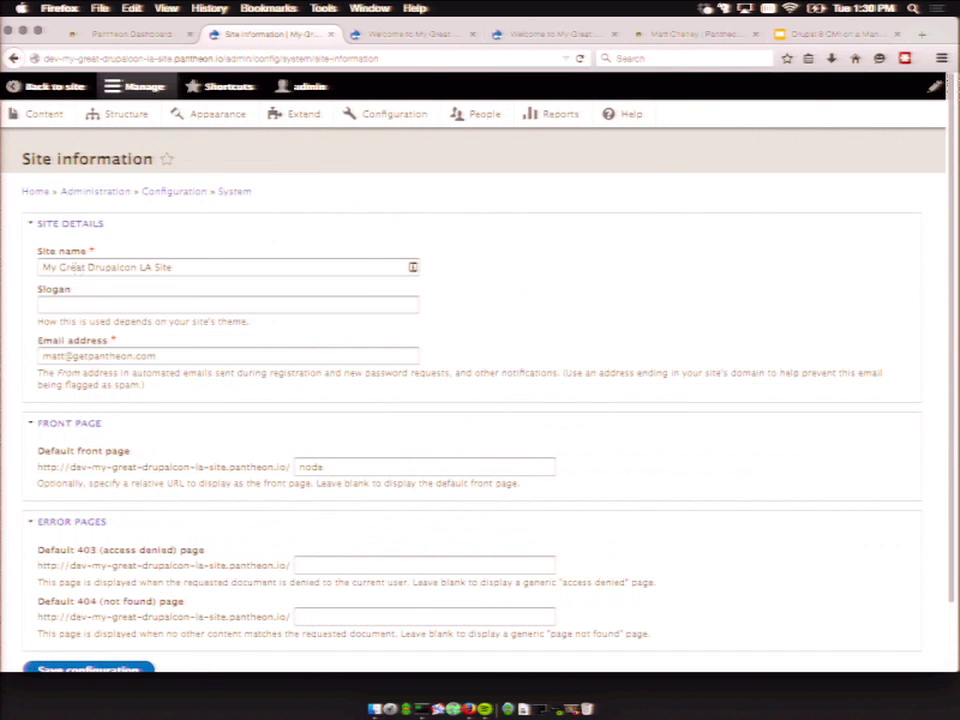
click(85, 267)
text(CMI)
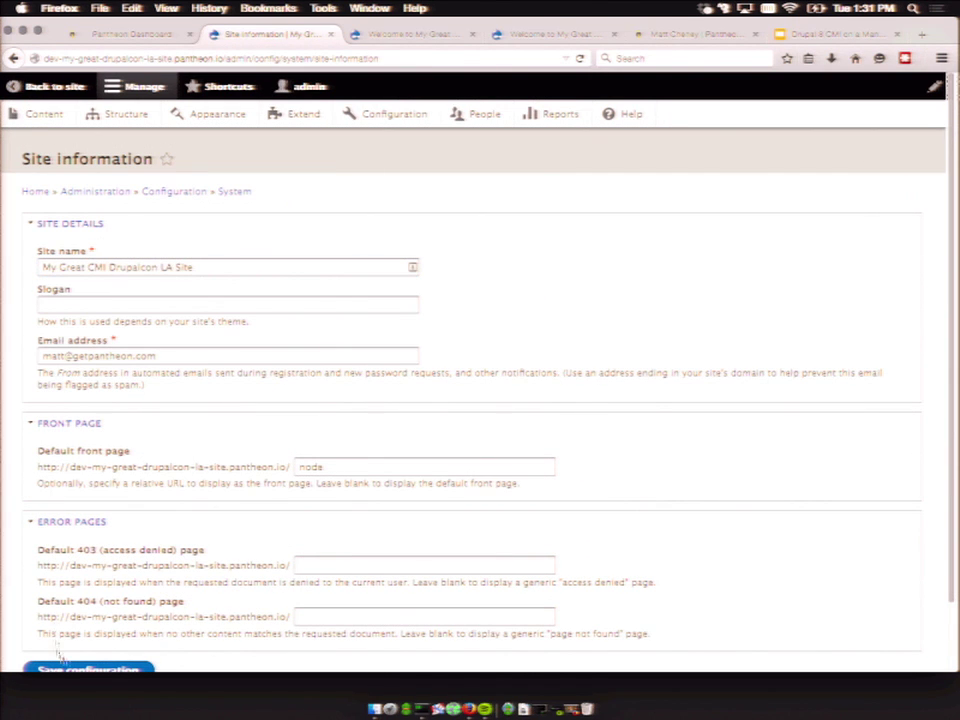
click(80, 668)
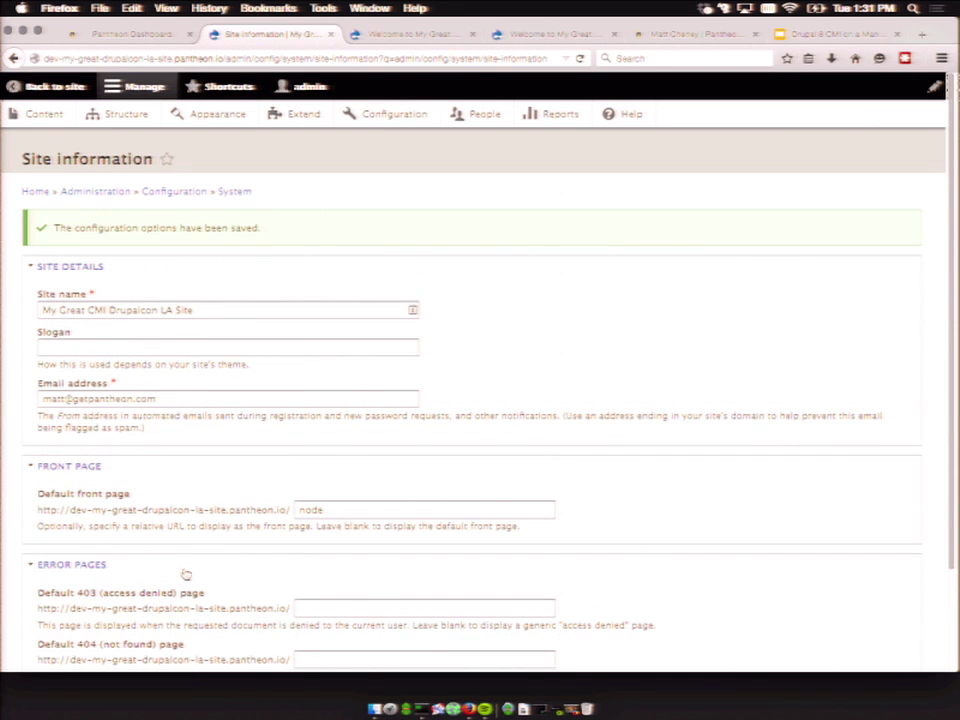
Switch to the iTerm terminal and clear its screen
click(445, 660)
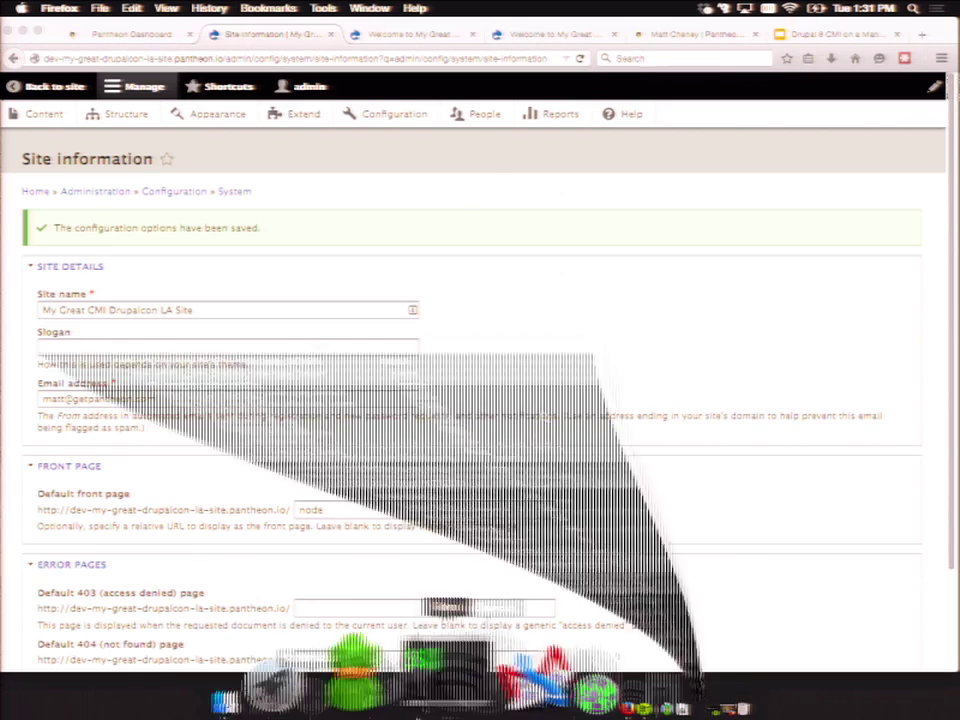
text(cle)
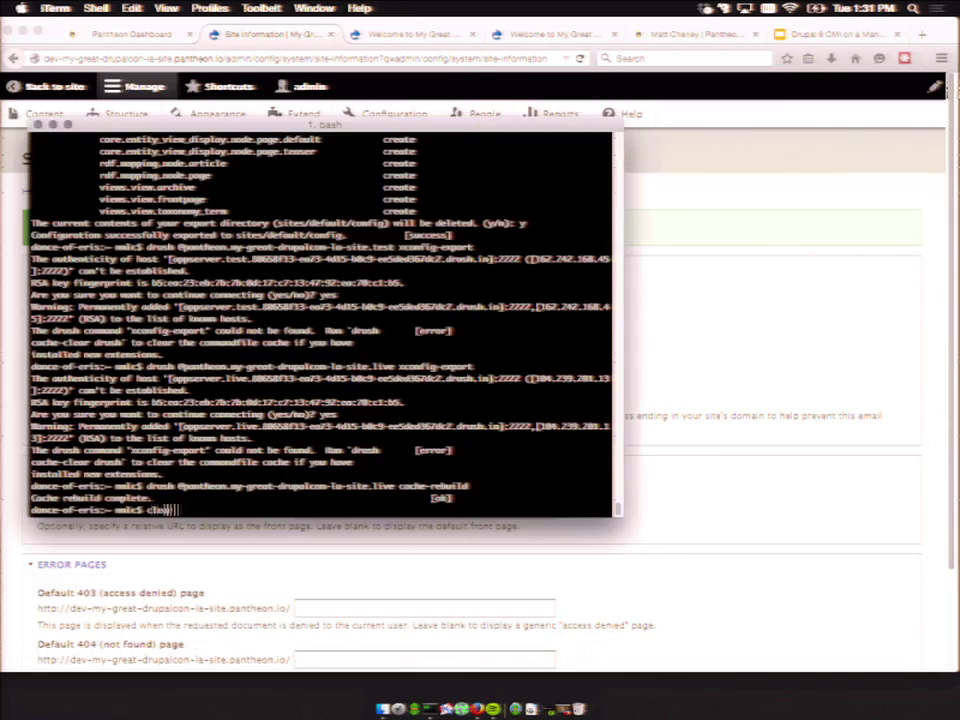
text(ar)
key(Return)
key(Up)
key(Up)
key(Left)
key(Left)
key(Left)
key(Left)
key(Left)
key(Left)
key(Left)
key(Left)
key(Left)
key(Left)
key(Left)
key(Left)
key(Left)
key(Left)
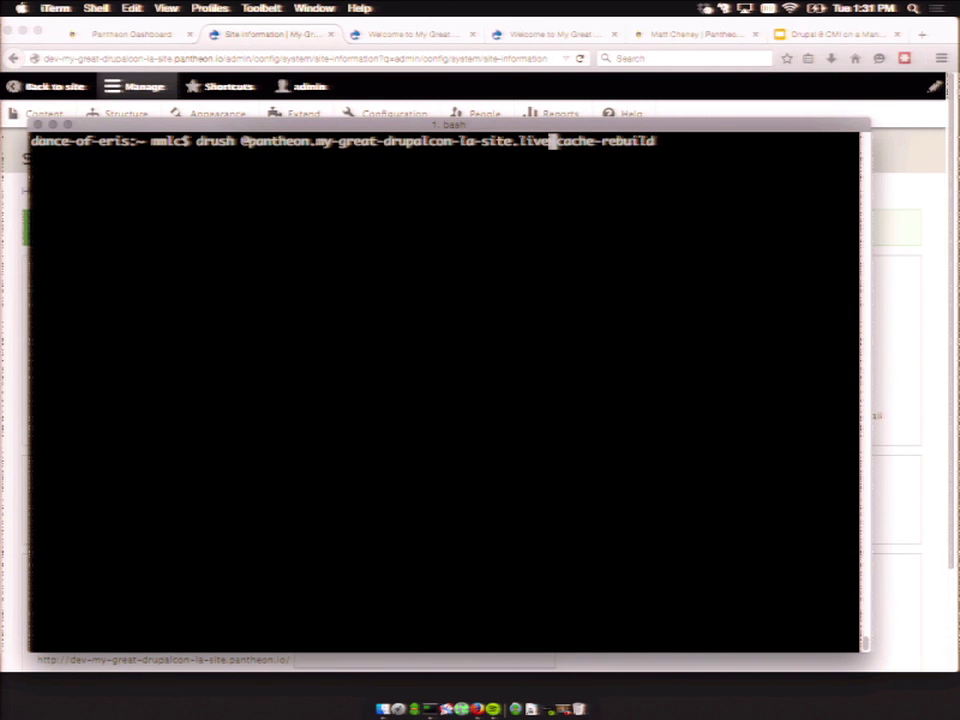
key(BackSpace)
key(BackSpace)
key(BackSpace)
key(BackSpace)
text(dev)
key(Right)
key(Right)
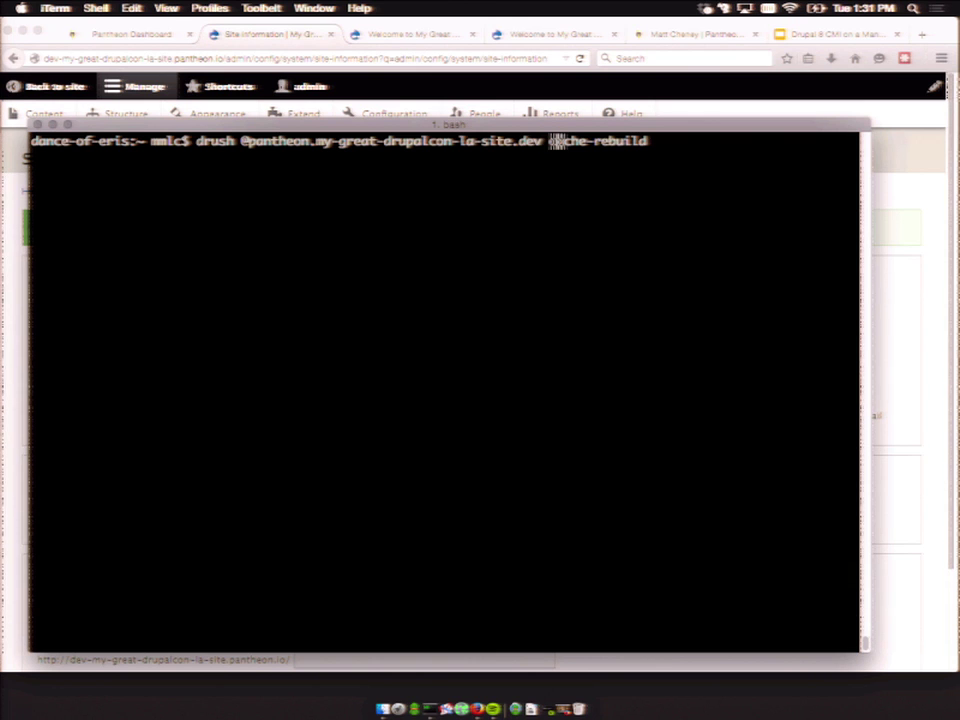
key(Right)
key(Right)
key(Right)
key(Right)
key(Right)
key(Right)
key(Right)
key(Right)
key(Right)
key(Right)
key(Right)
key(Right)
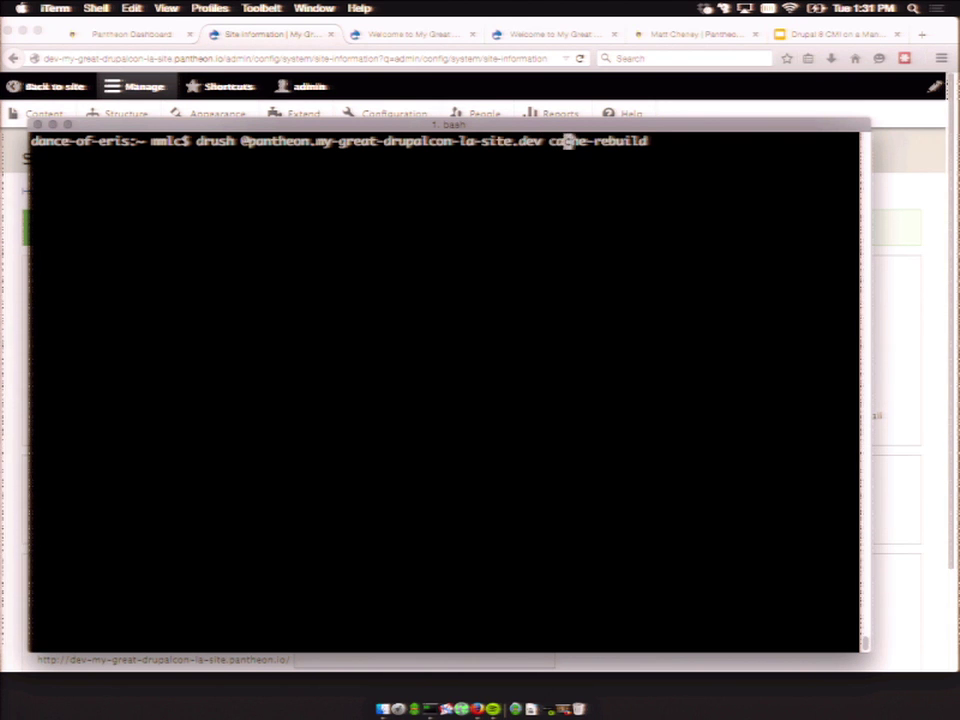
key(BackSpace)
key(BackSpace)
key(BackSpace)
key(BackSpace)
key(BackSpace)
key(BackSpace)
key(BackSpace)
key(BackSpace)
key(BackSpace)
key(BackSpace)
key(BackSpace)
key(BackSpace)
key(BackSpace)
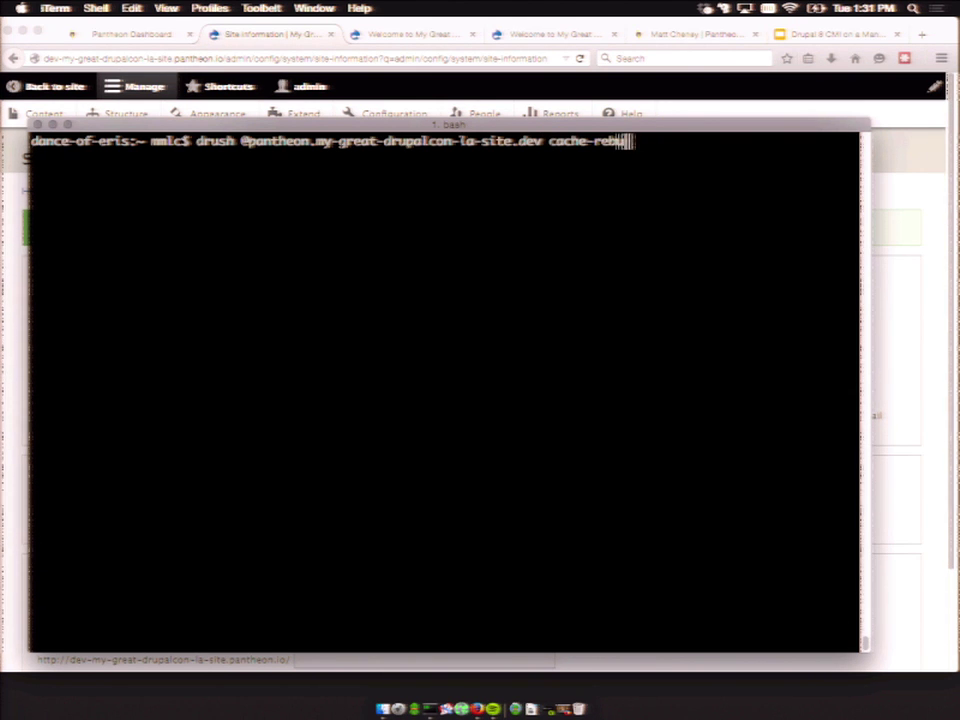
text(config-export)
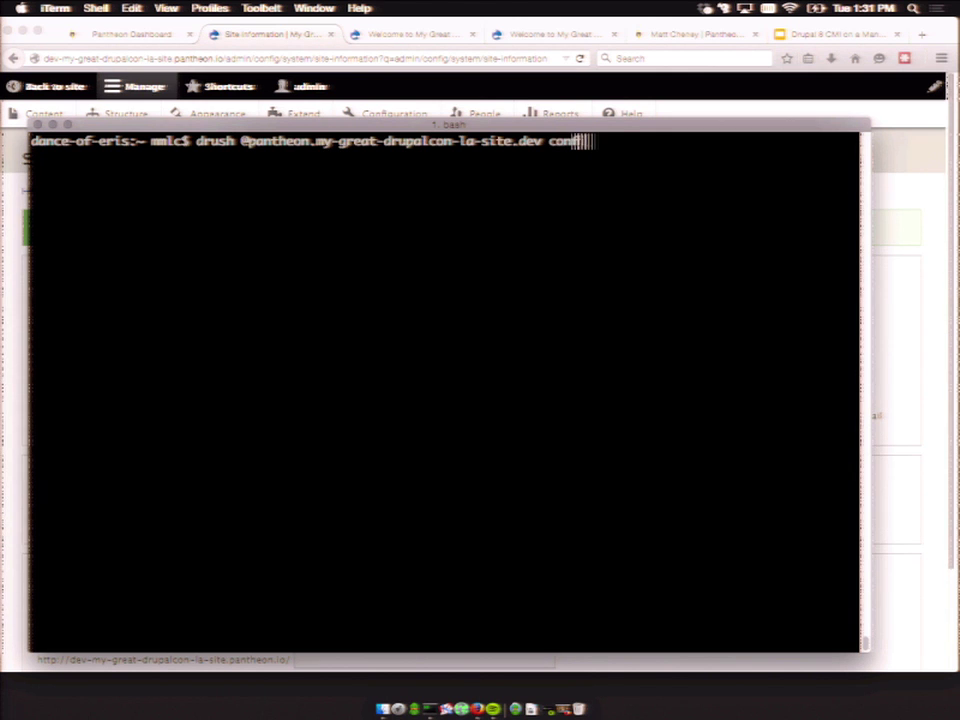
key(Return)
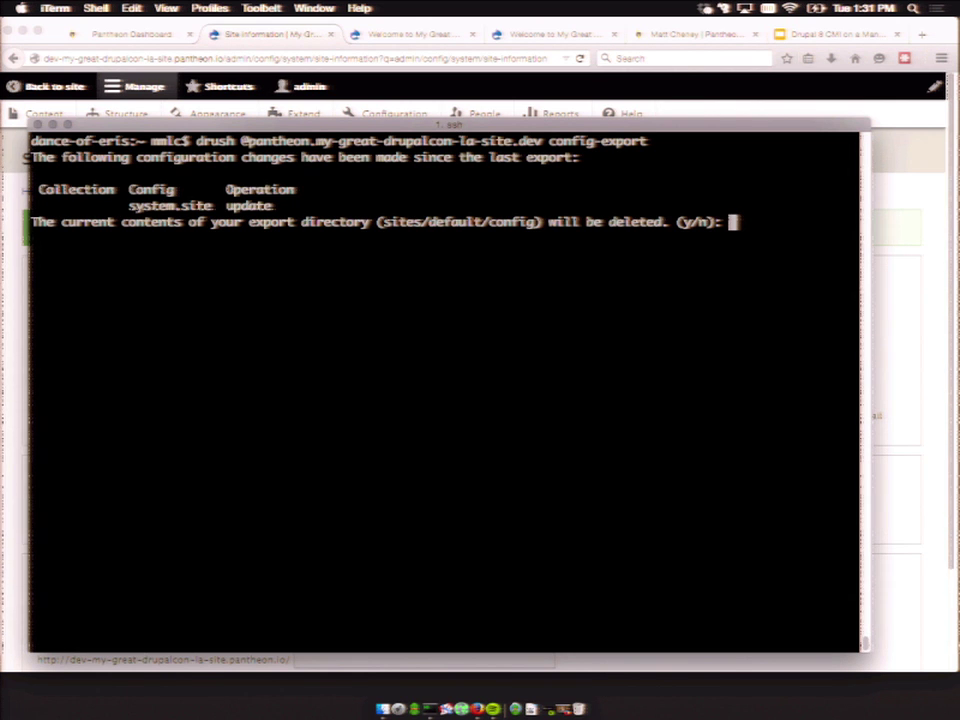
text(y)
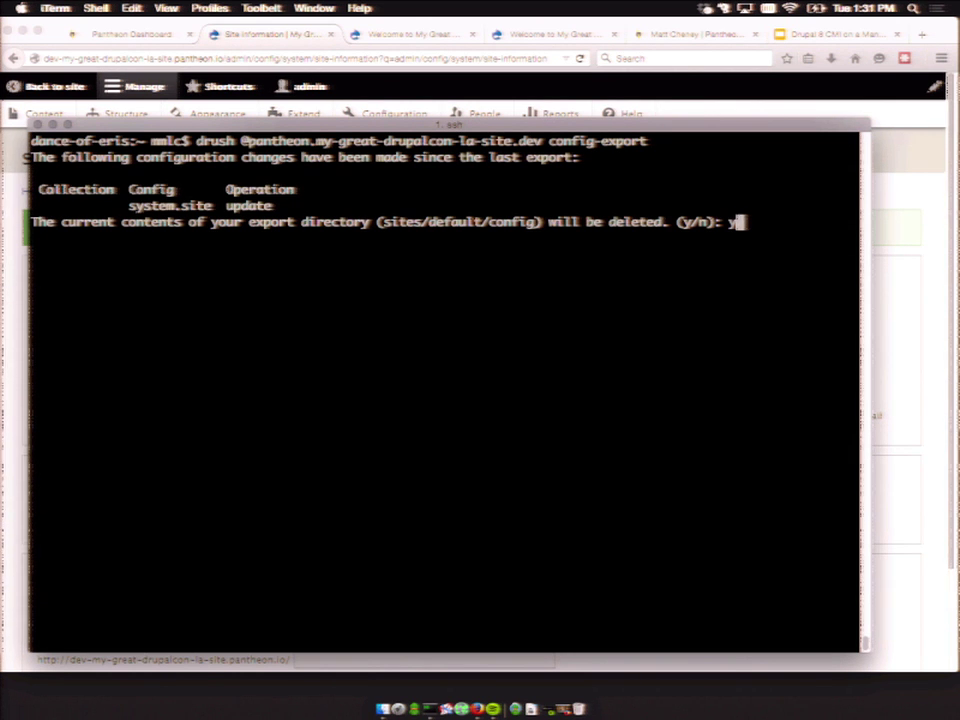
key(Return)
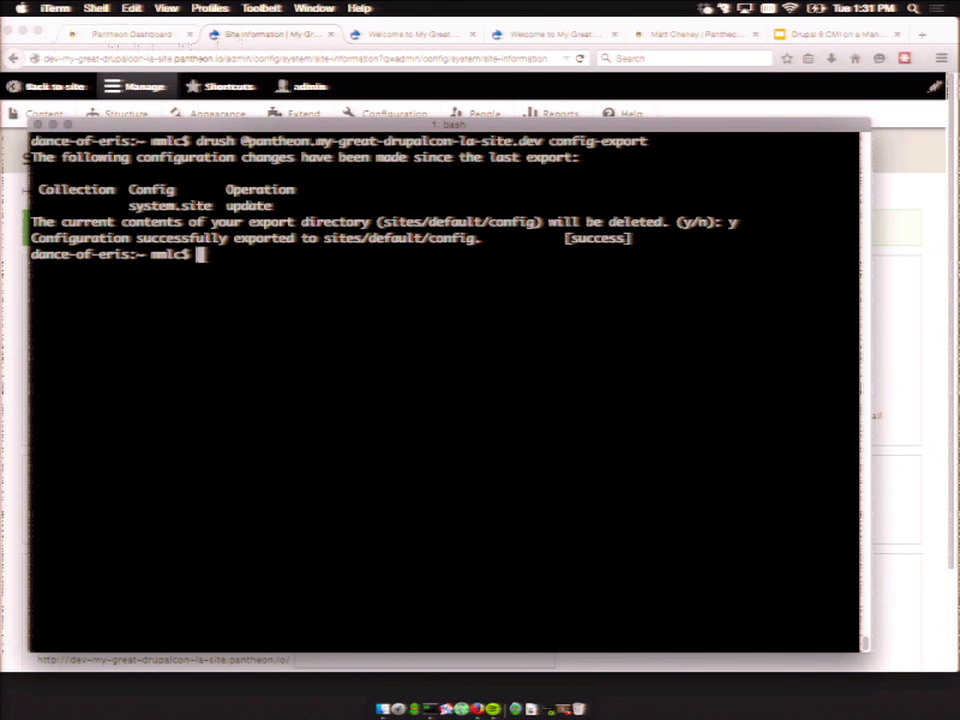
Switch to the Pantheon Dashboard in Firefox, review the uncommitted diff of sites/default/config/system.site.yml and close it
click(110, 34)
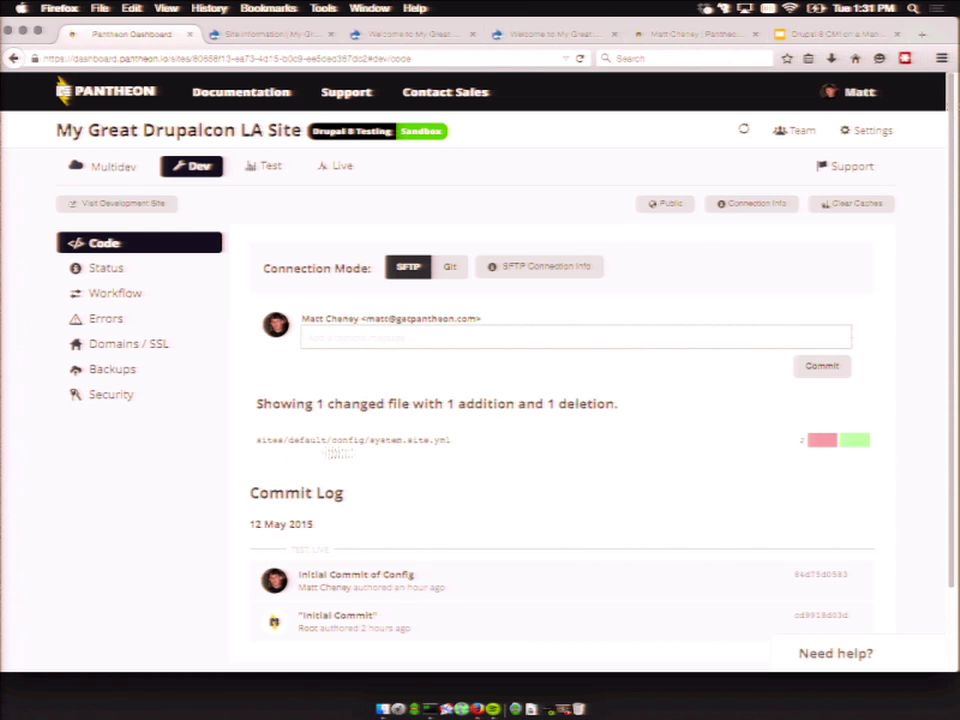
click(830, 443)
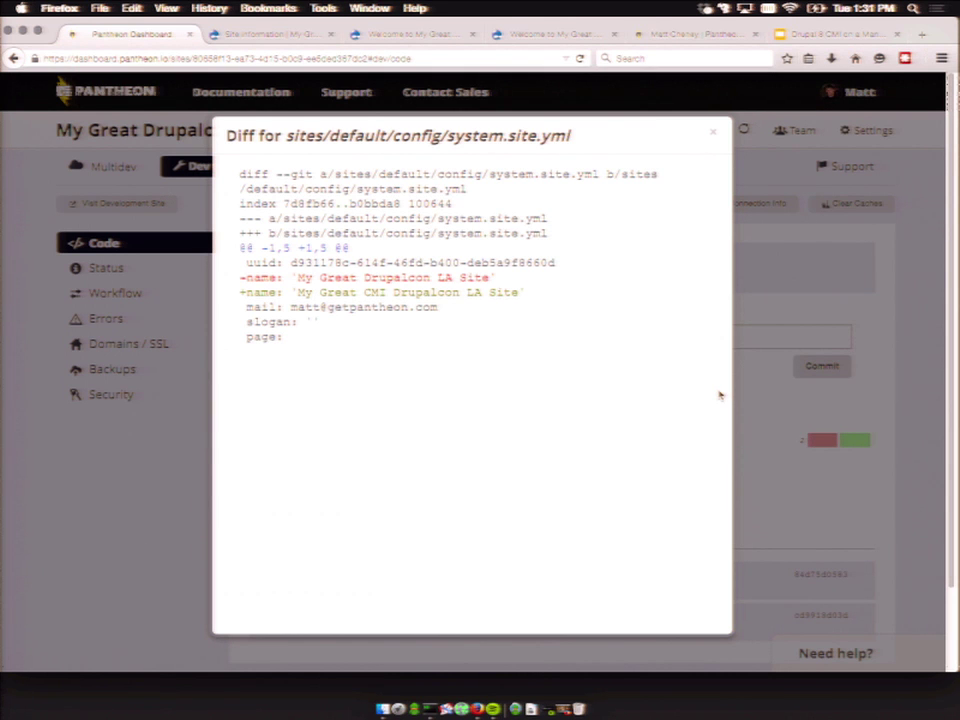
click(717, 136)
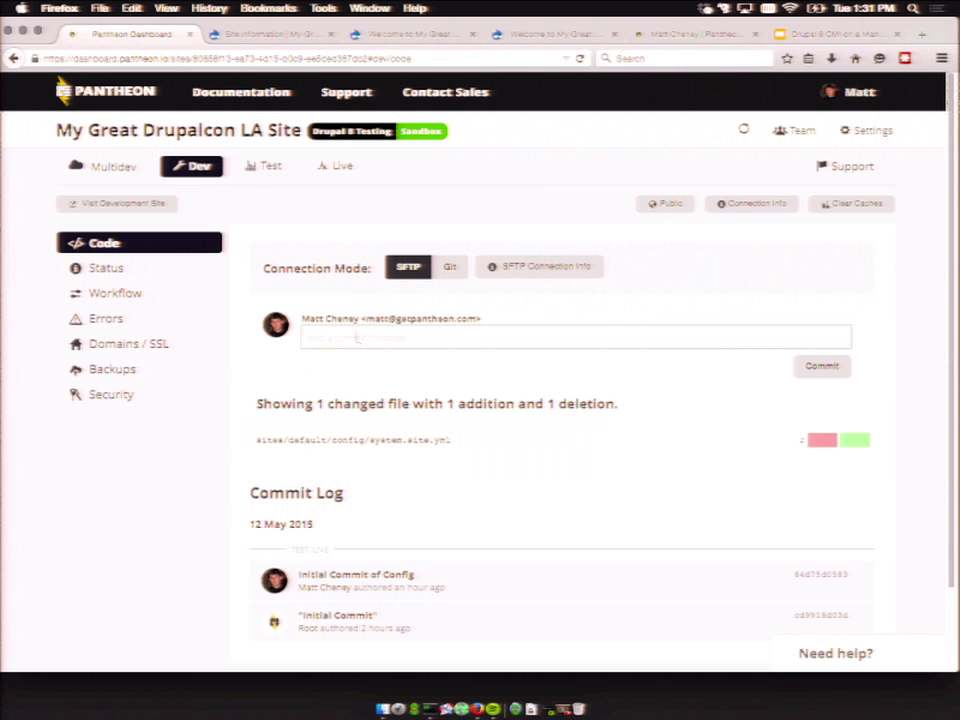
Commit the pending configuration change with the message "Changing the Title", and review the new commit's diff
text(Changing the Title)
click(823, 372)
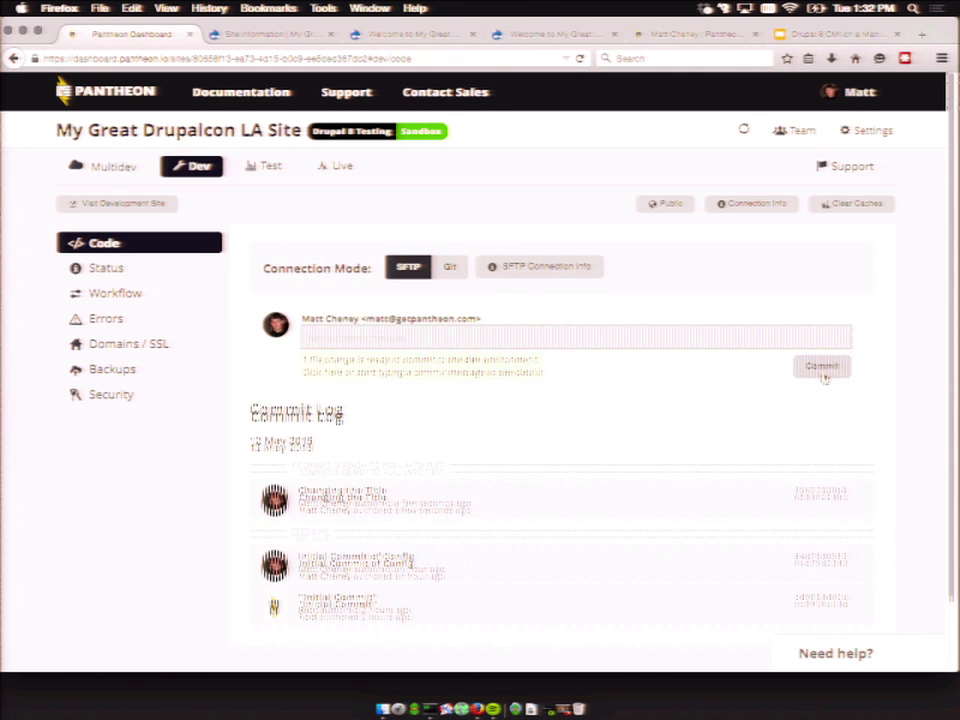
click(805, 514)
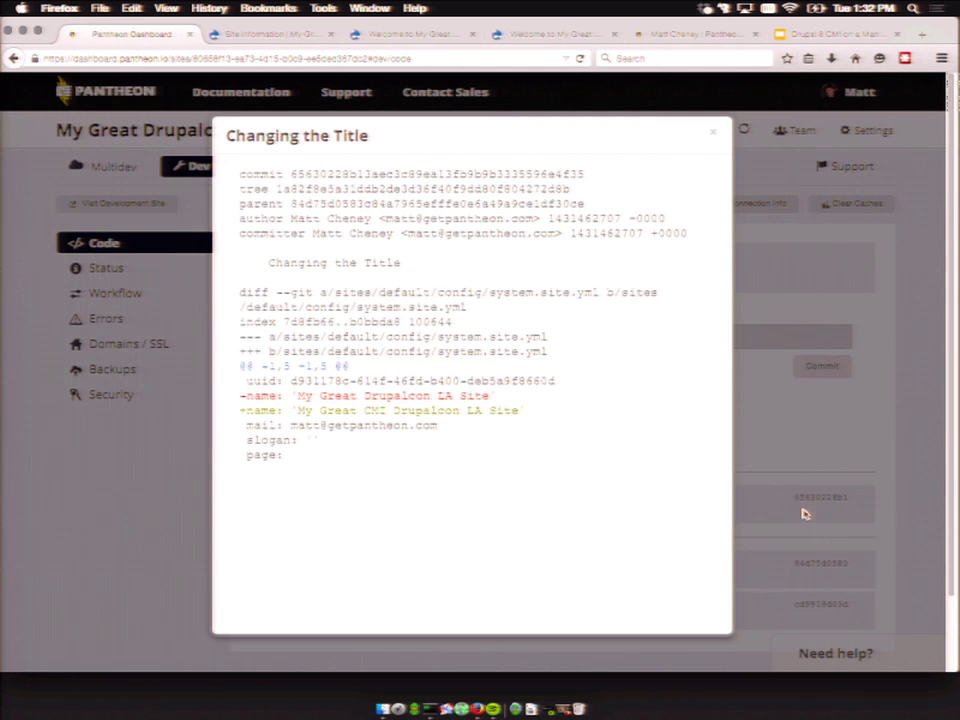
click(712, 133)
Deploy the code from Development to the Test environment, keeping the update.php and cache-clearing options and leaving the log message empty
click(268, 166)
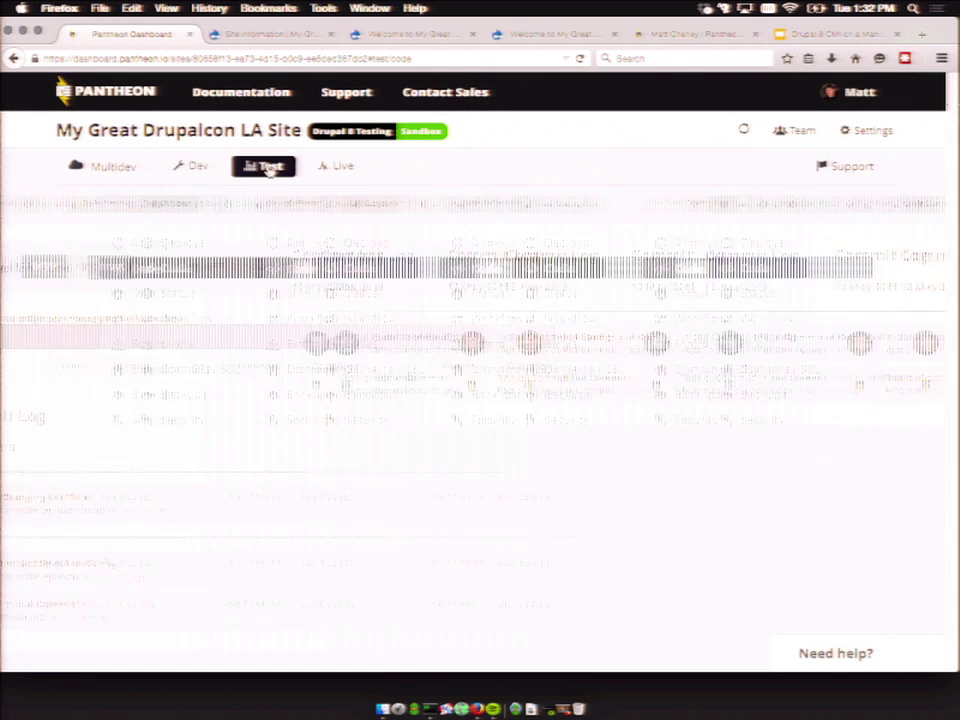
click(110, 243)
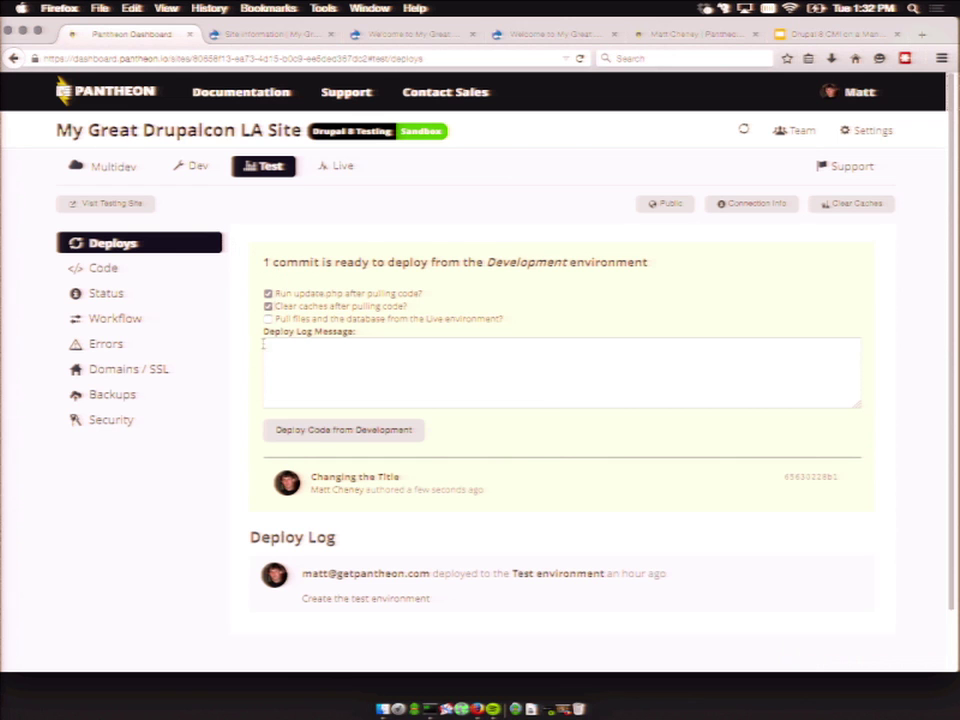
click(307, 434)
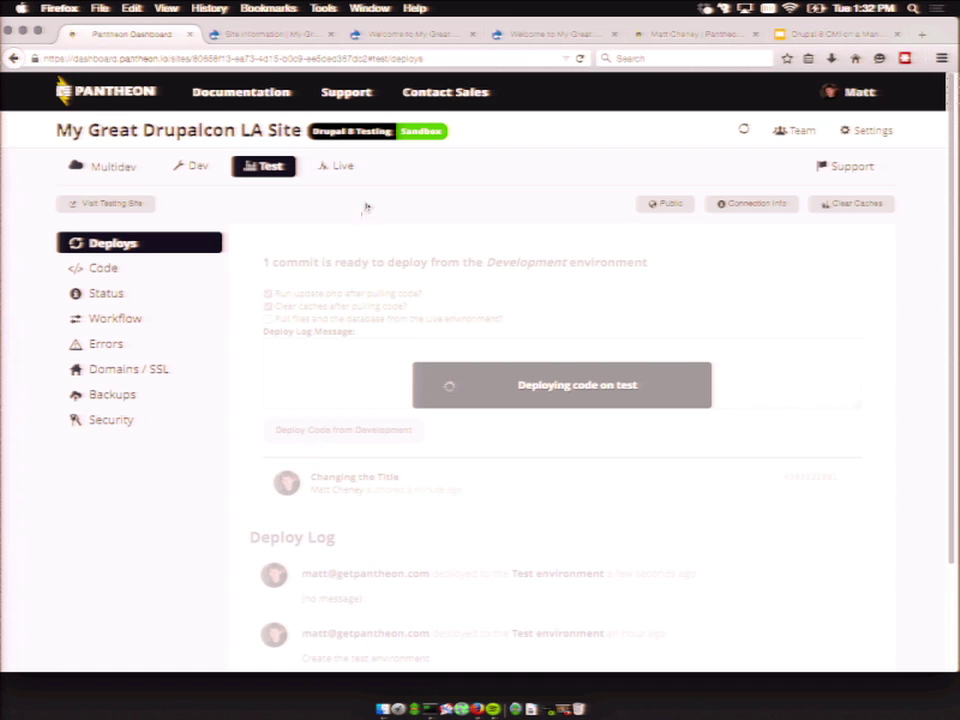
Check the Test site's front page and the Pantheon Dashboard's list of active jobs
click(408, 34)
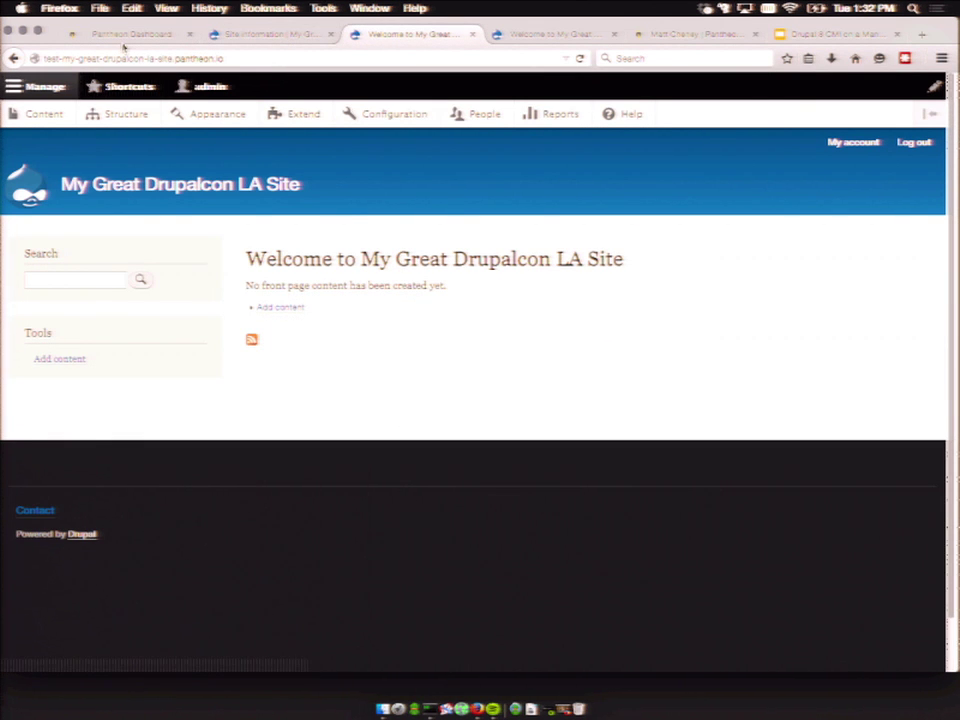
click(92, 34)
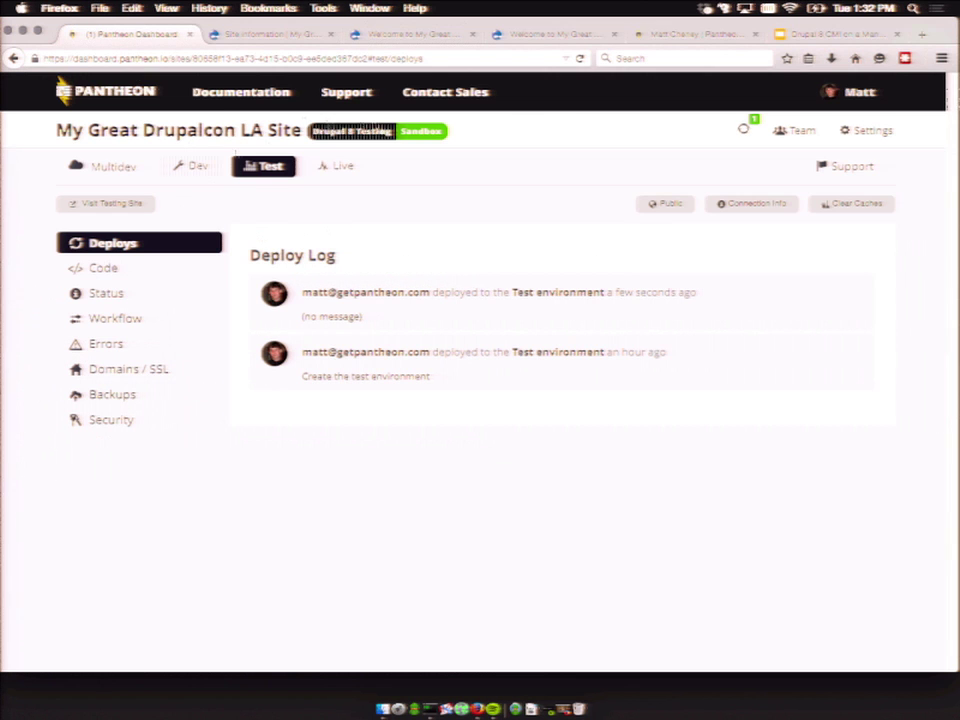
click(744, 131)
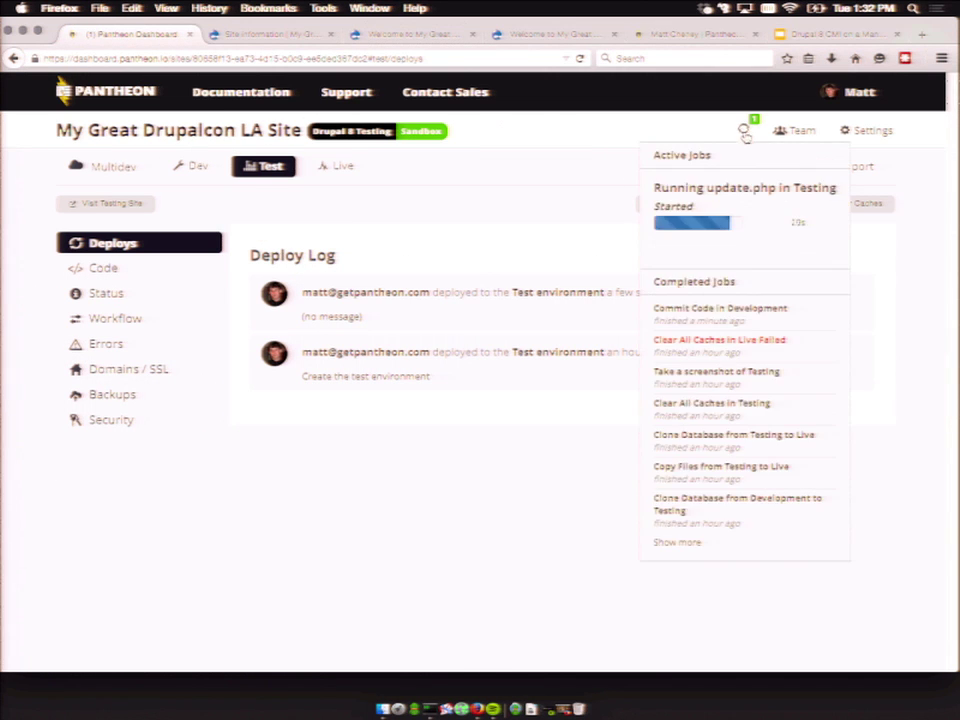
Open the Configuration management page on the Test Drupal site
click(415, 34)
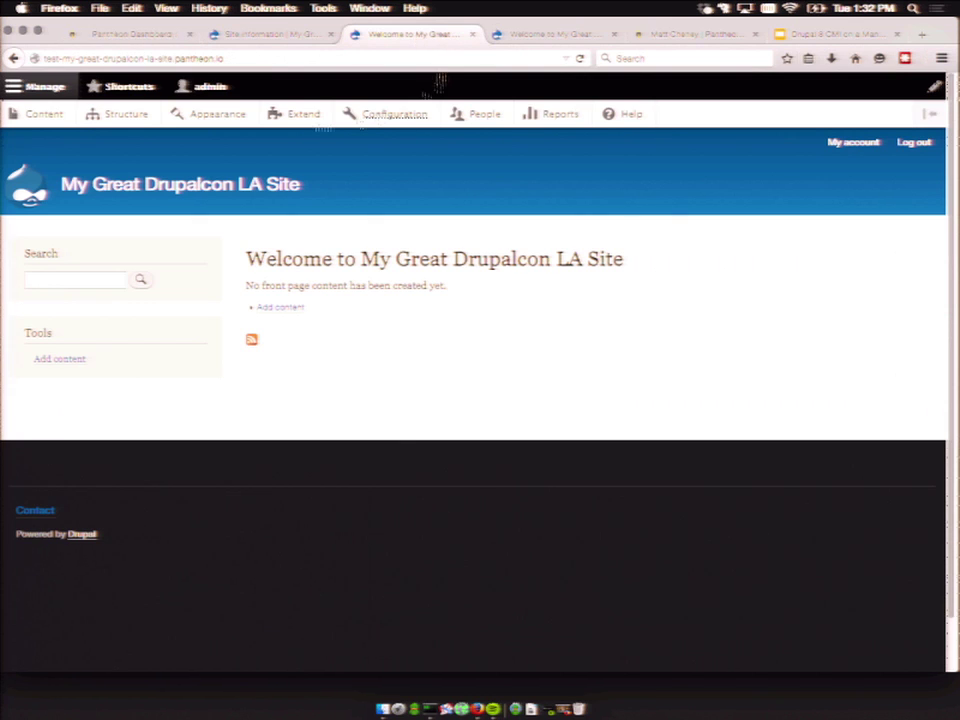
click(379, 128)
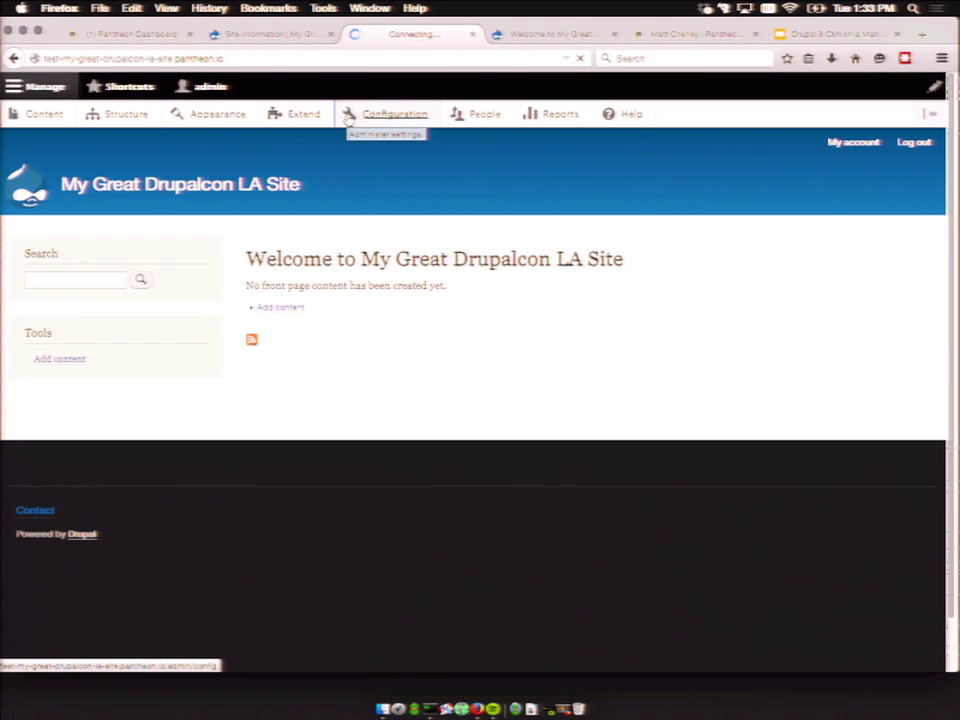
click(349, 117)
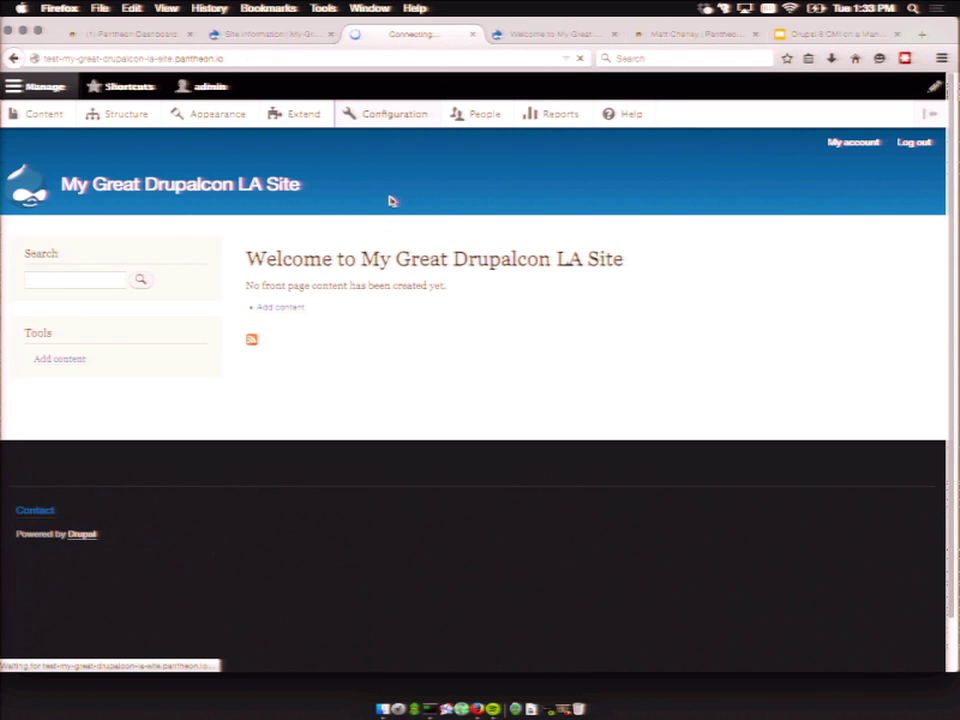
scroll(156, 285, down, 5)
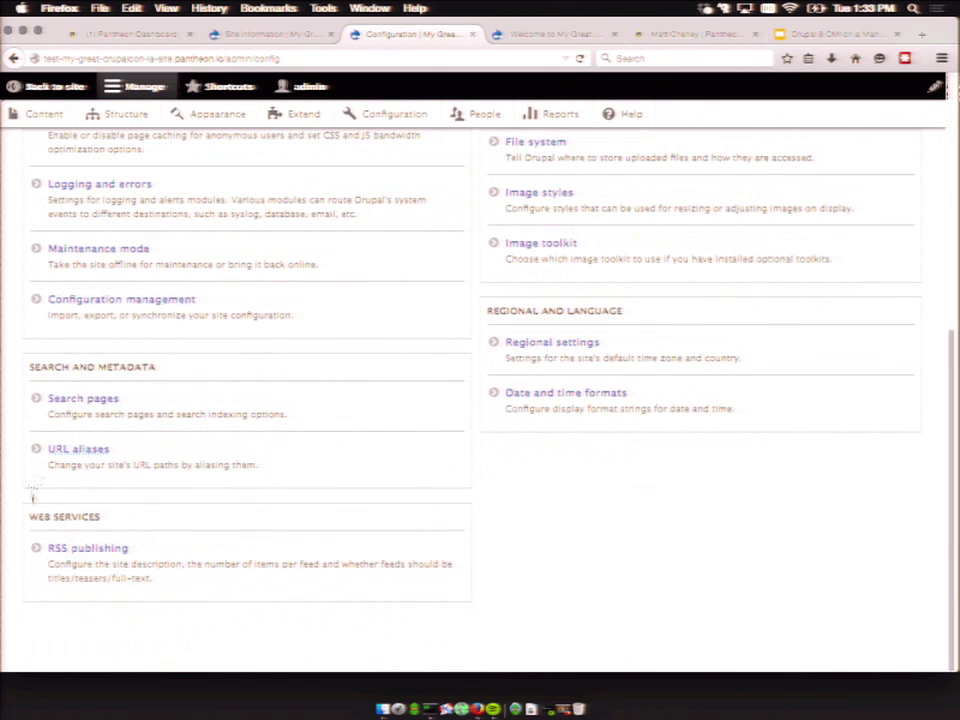
click(93, 300)
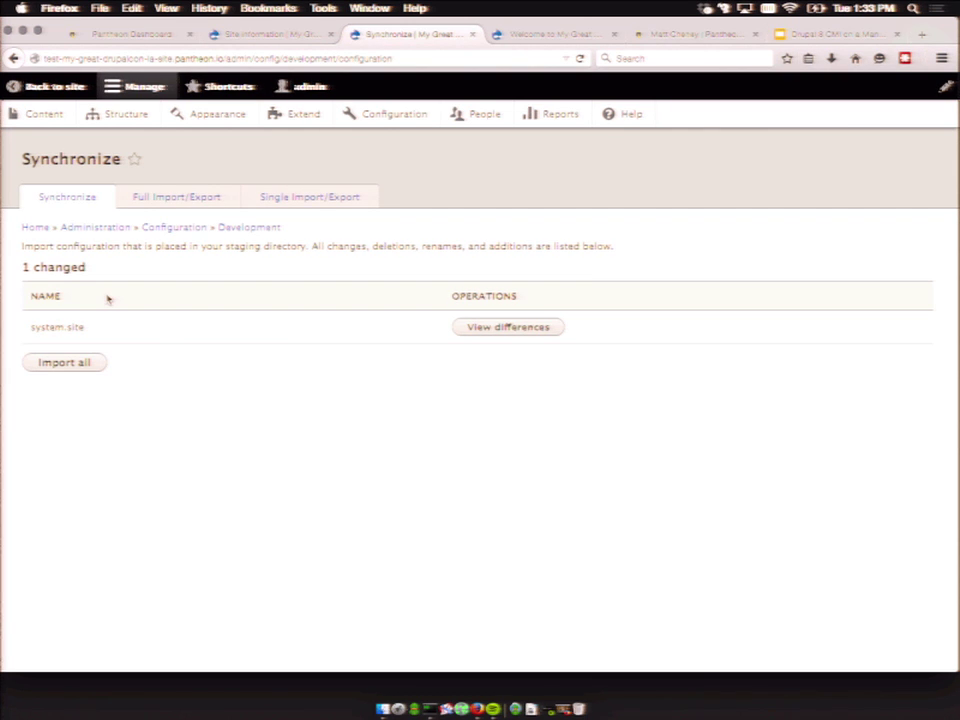
Review the differences of system.site on the Test site, and import all staged configuration
click(493, 326)
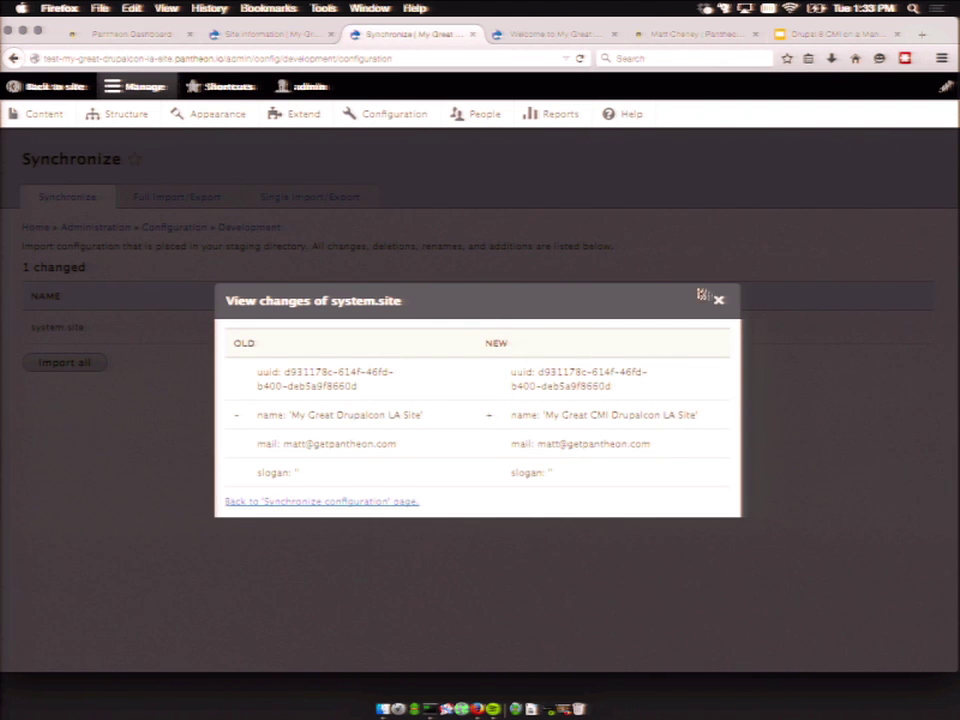
click(719, 302)
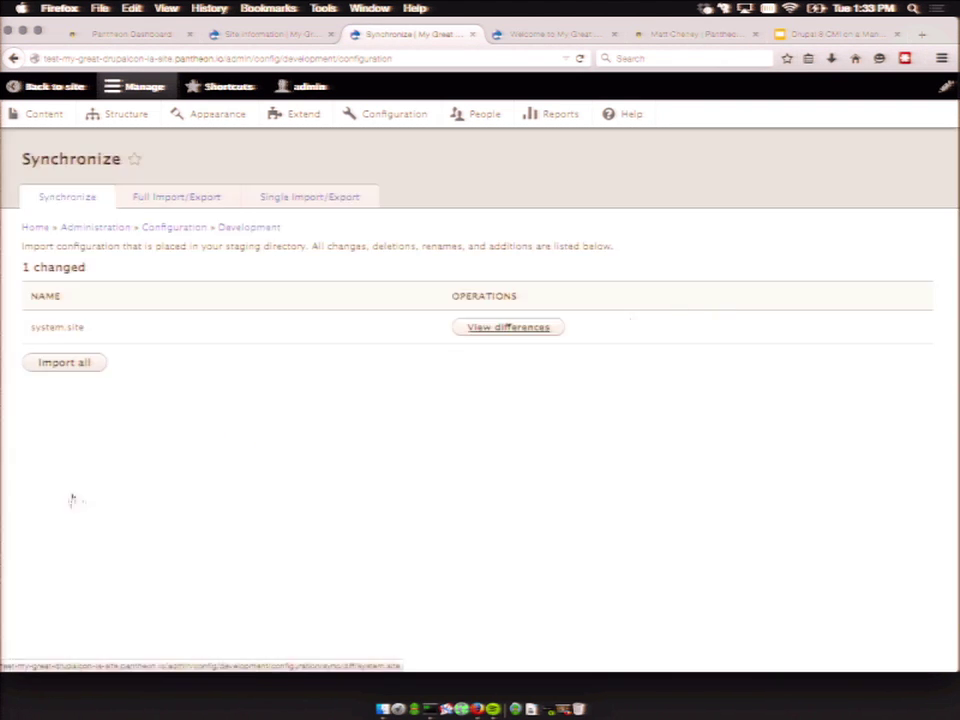
click(65, 363)
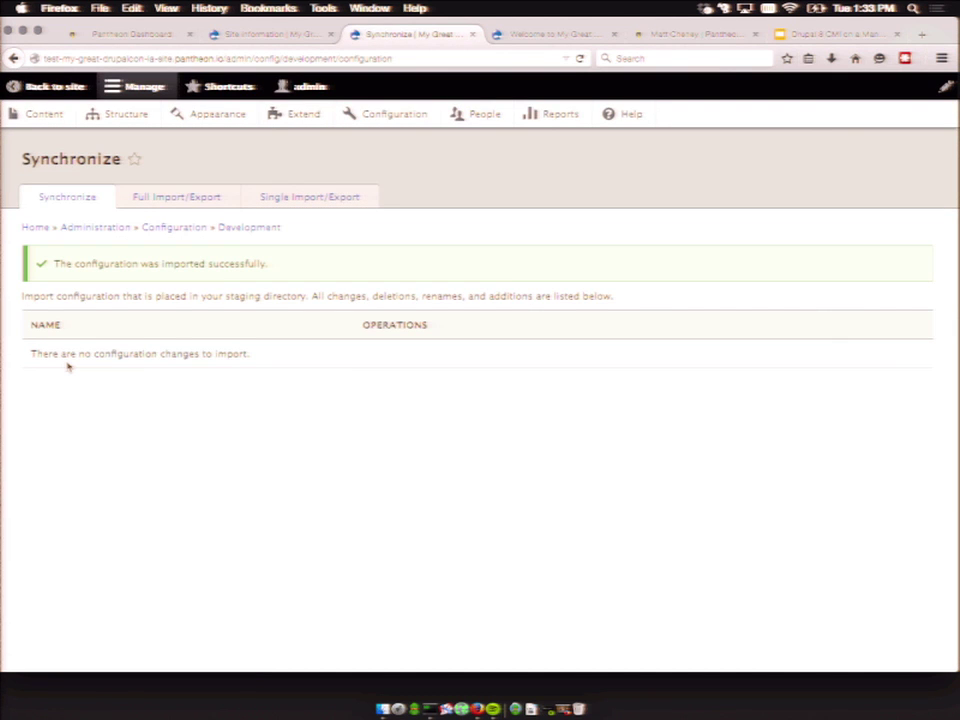
Return to the Test site's front page and check the site name in the welcome heading
click(44, 87)
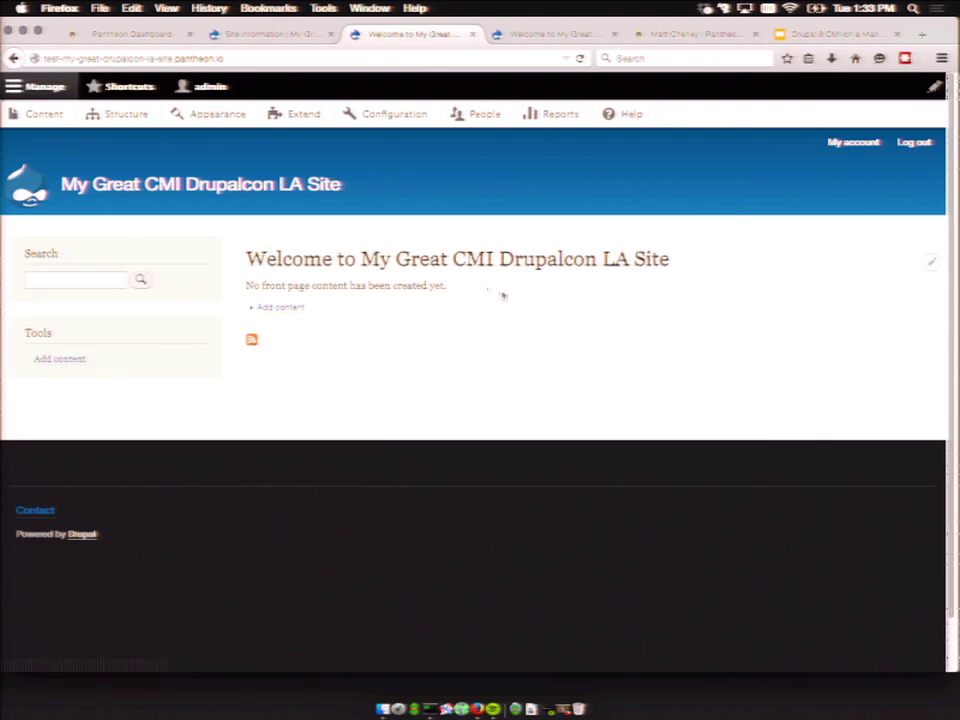
drag(432, 258, 553, 267)
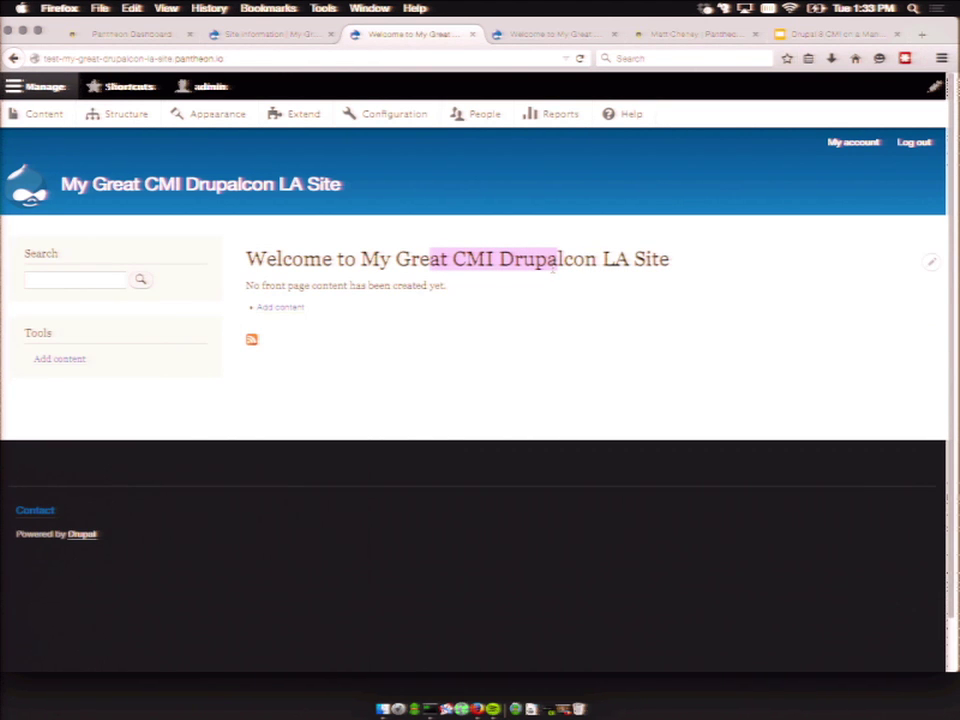
Deploy the site name change to the Live environment in the Pantheon Dashboard, leaving the log message empty
click(138, 34)
click(340, 166)
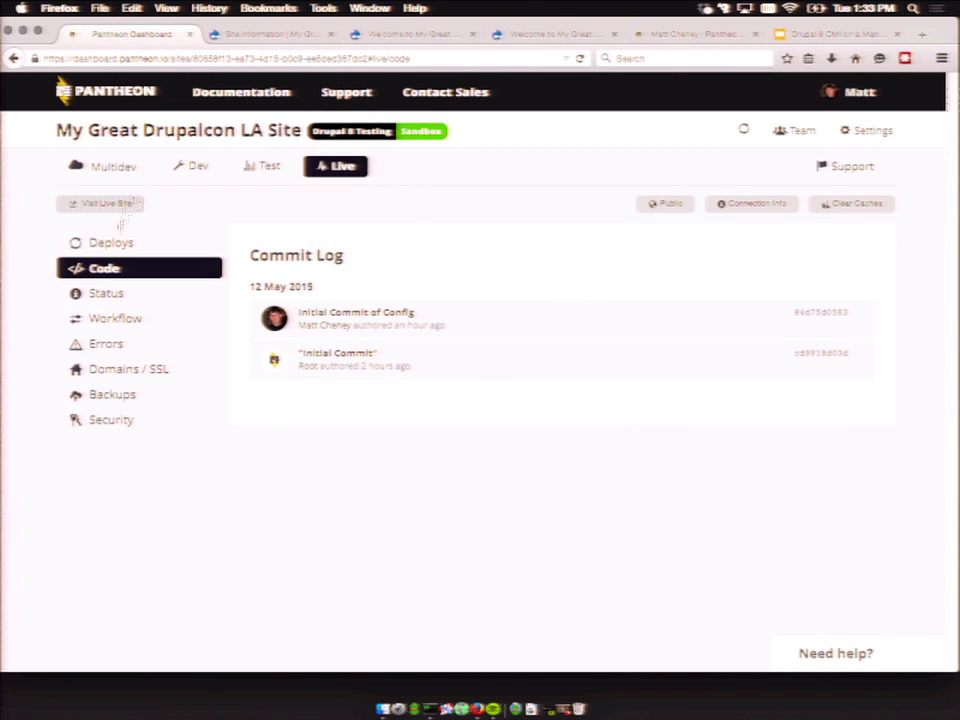
click(112, 242)
click(331, 418)
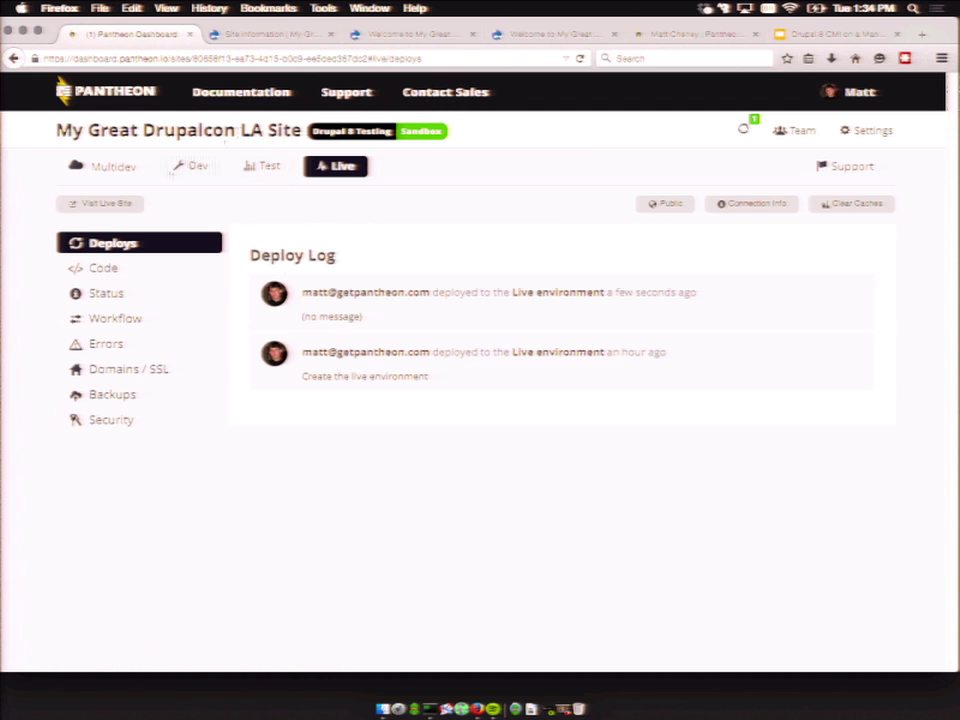
Show the Dev environment in the Pantheon Dashboard, and open the form for adding a content type on the Dev Drupal site
click(192, 165)
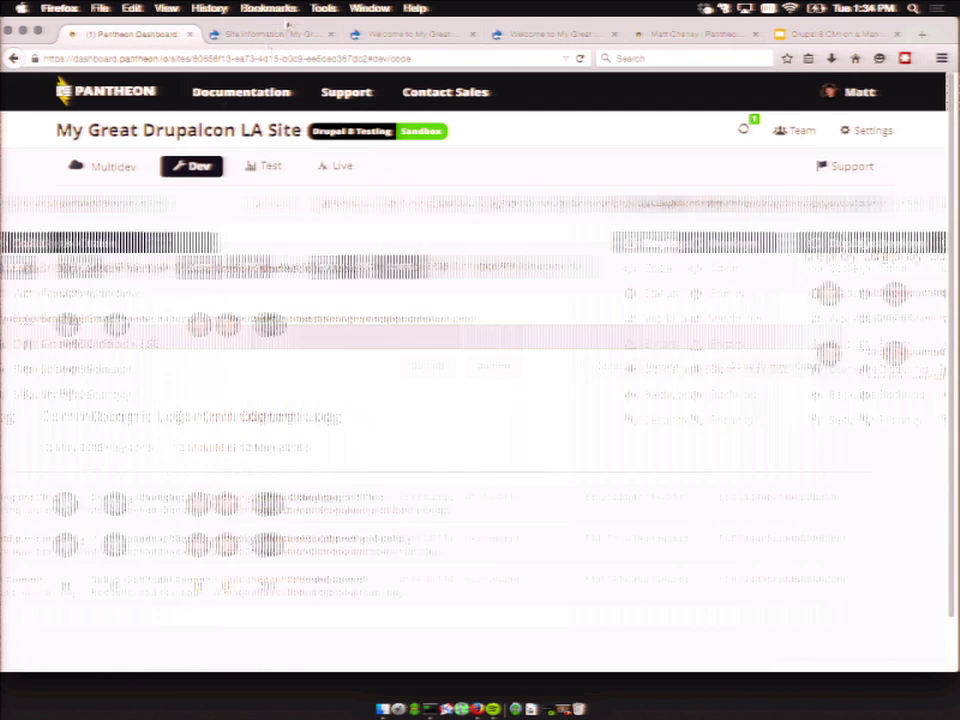
click(268, 34)
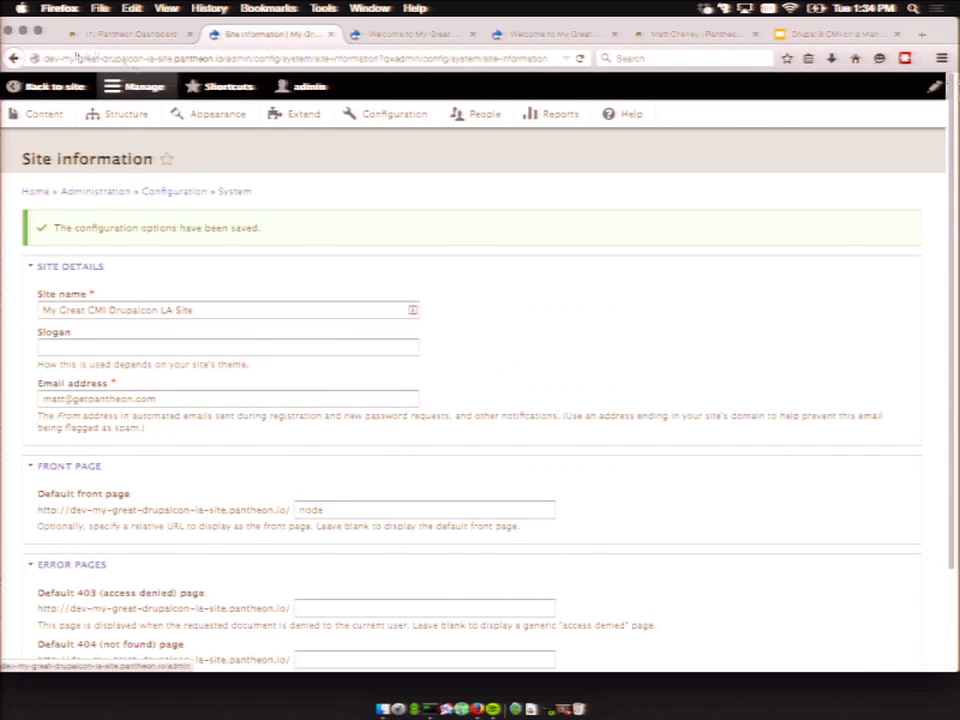
click(107, 116)
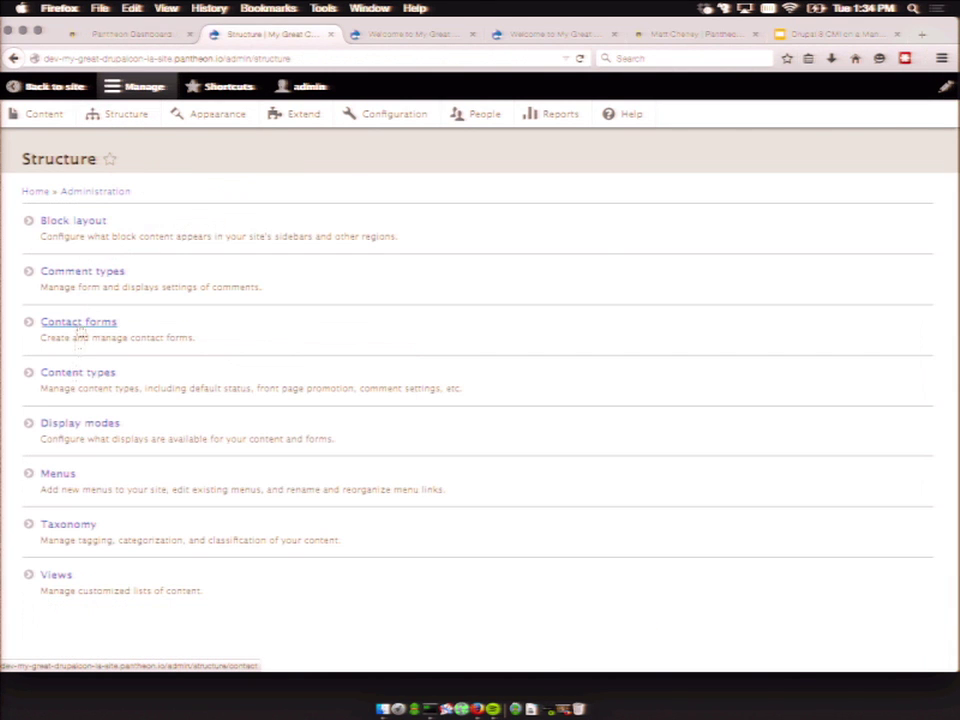
click(74, 380)
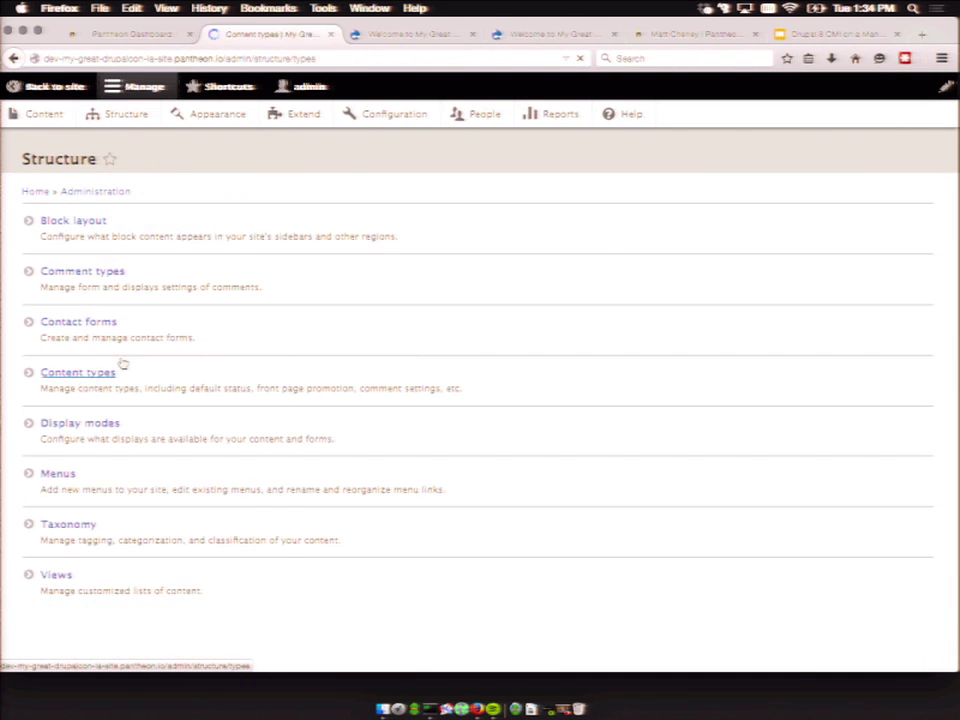
click(104, 224)
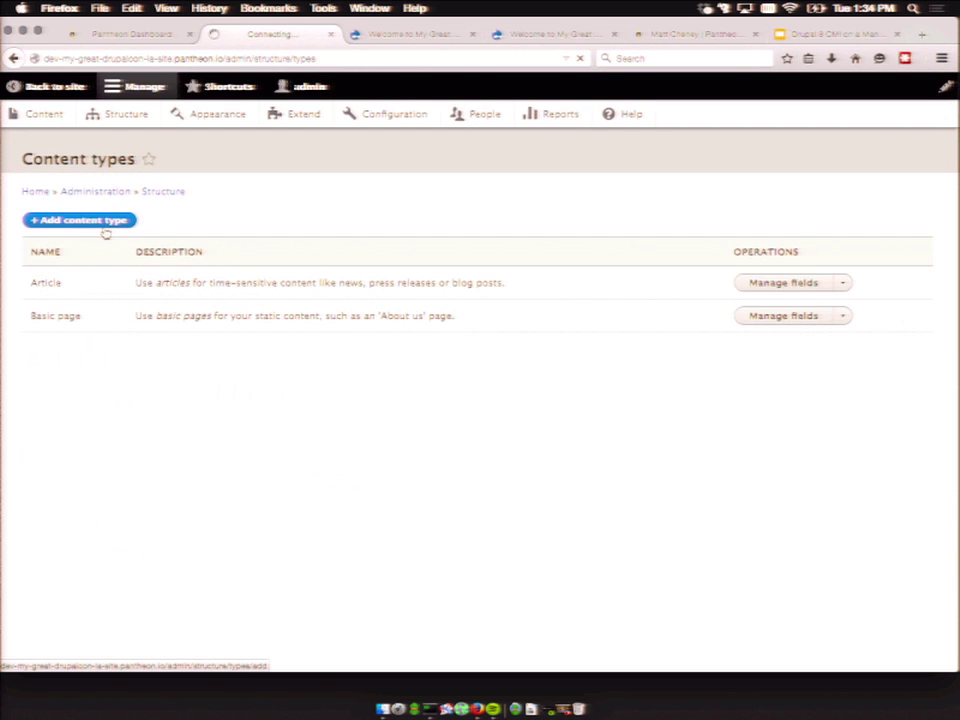
Create a content type named Blog Post with the description "A burst of genius", and save it to manage its fields
click(80, 250)
text(Blog Post)
click(300, 248)
click(30, 373)
text(A)
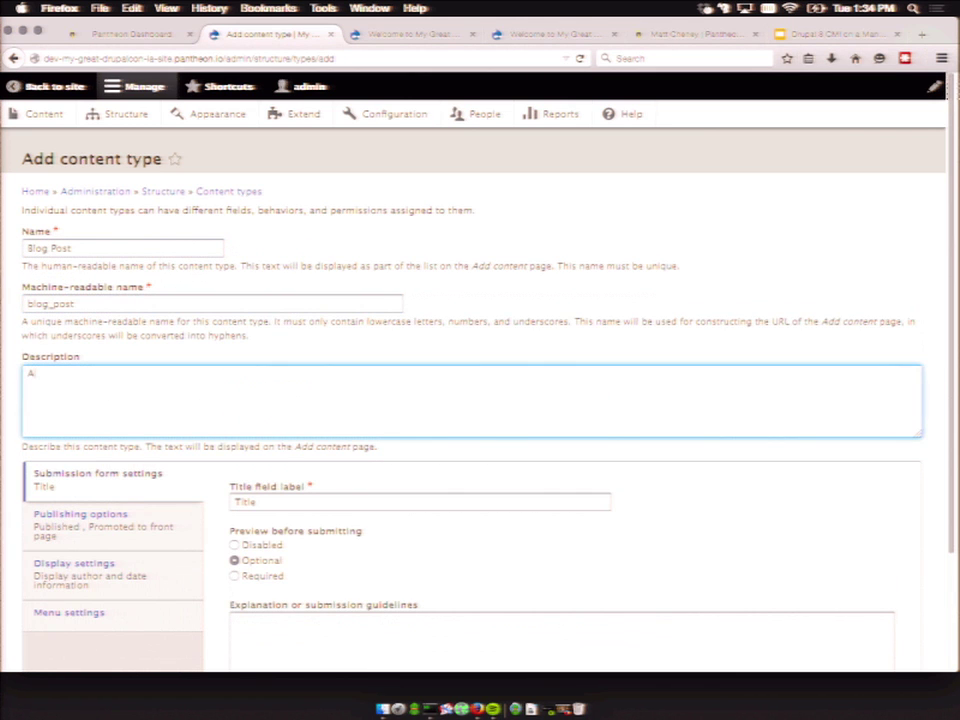
text( burst of genius)
scroll(104, 608, down, 3)
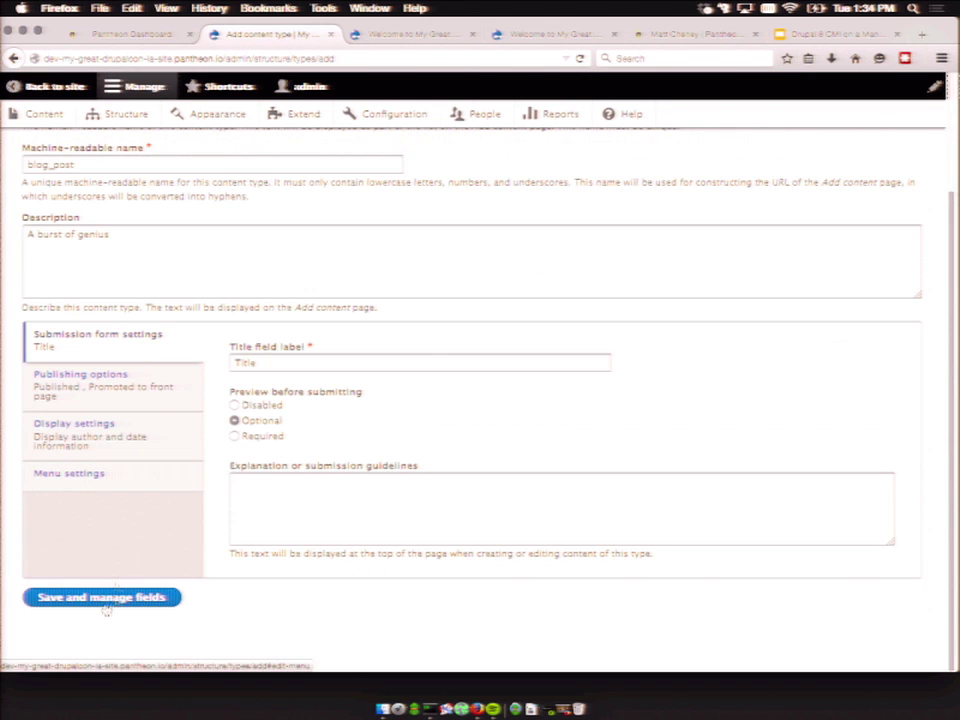
click(104, 598)
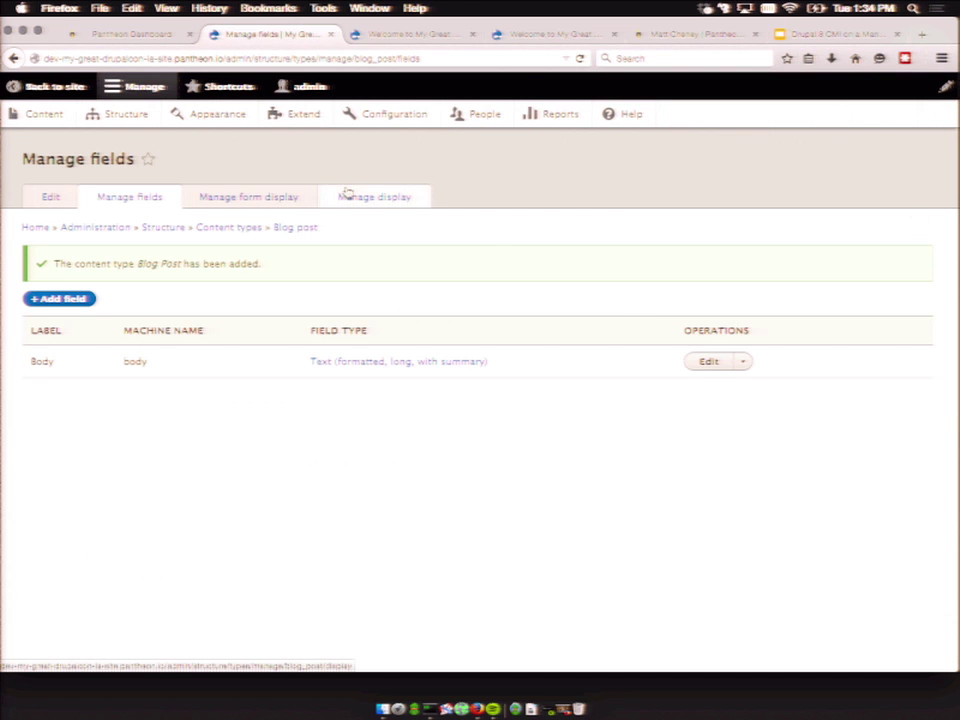
Add an Image field labelled Picture to the Blog Post content type, and save its field settings limited to 1 value
click(88, 299)
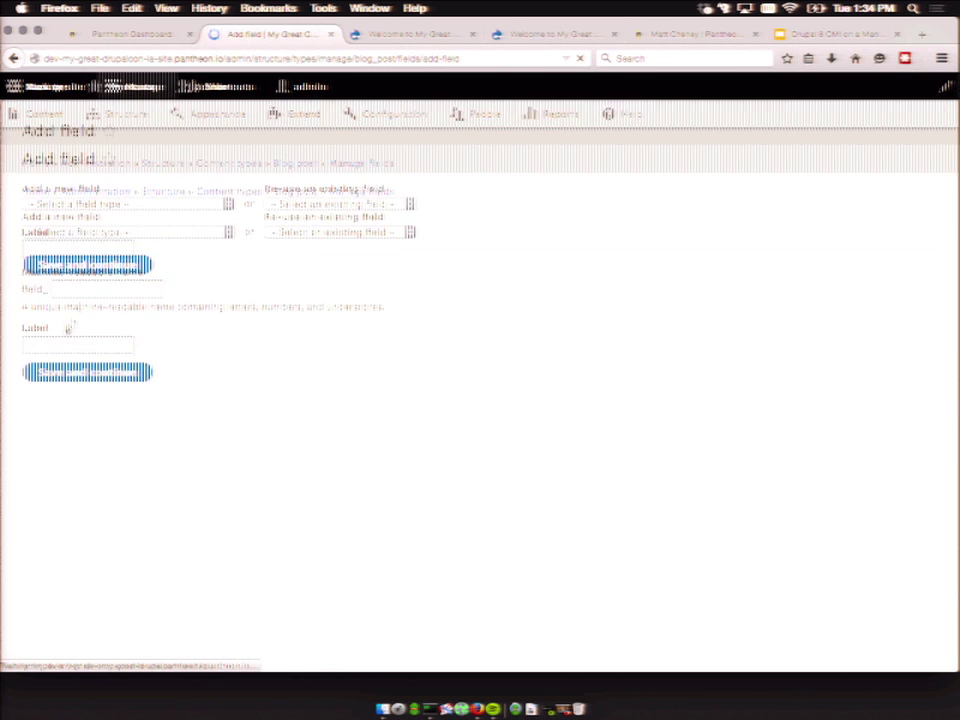
click(103, 233)
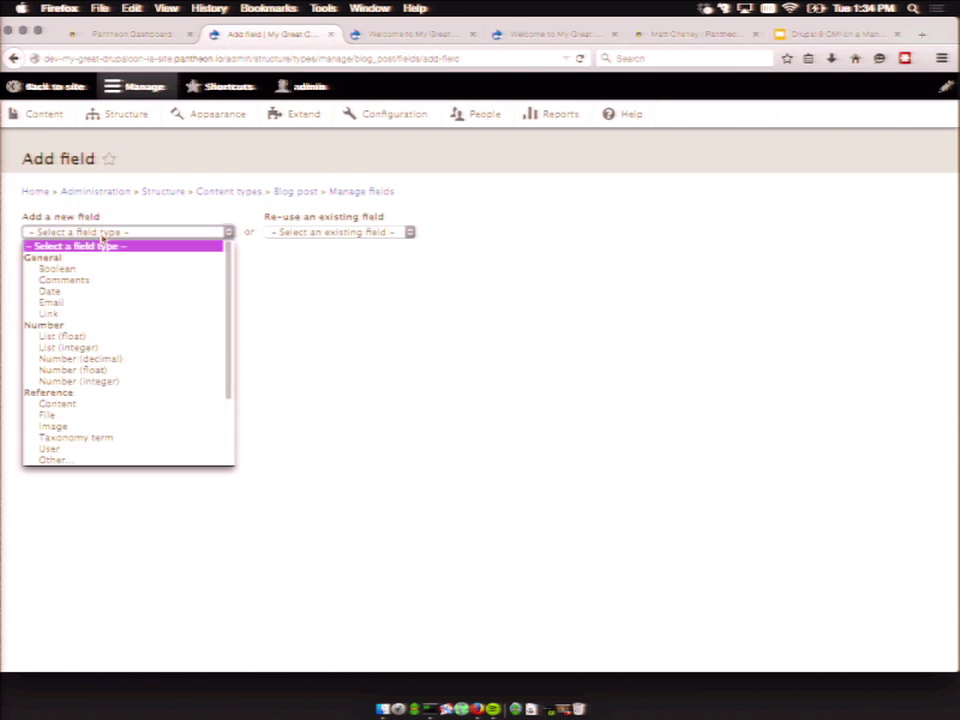
click(98, 427)
click(50, 275)
text(Picture)
click(73, 310)
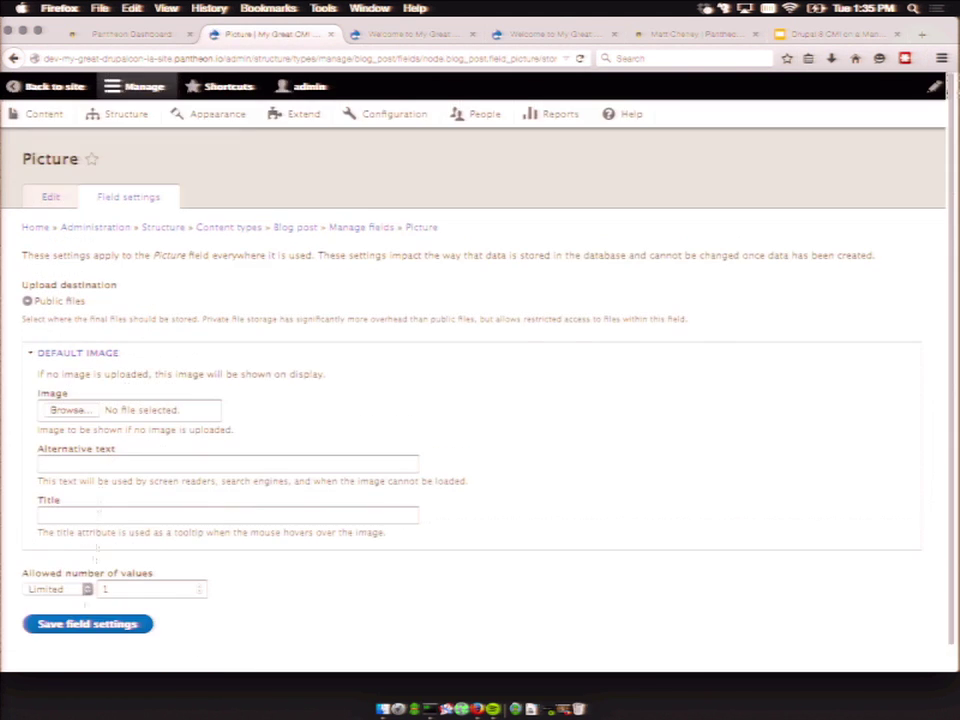
click(80, 620)
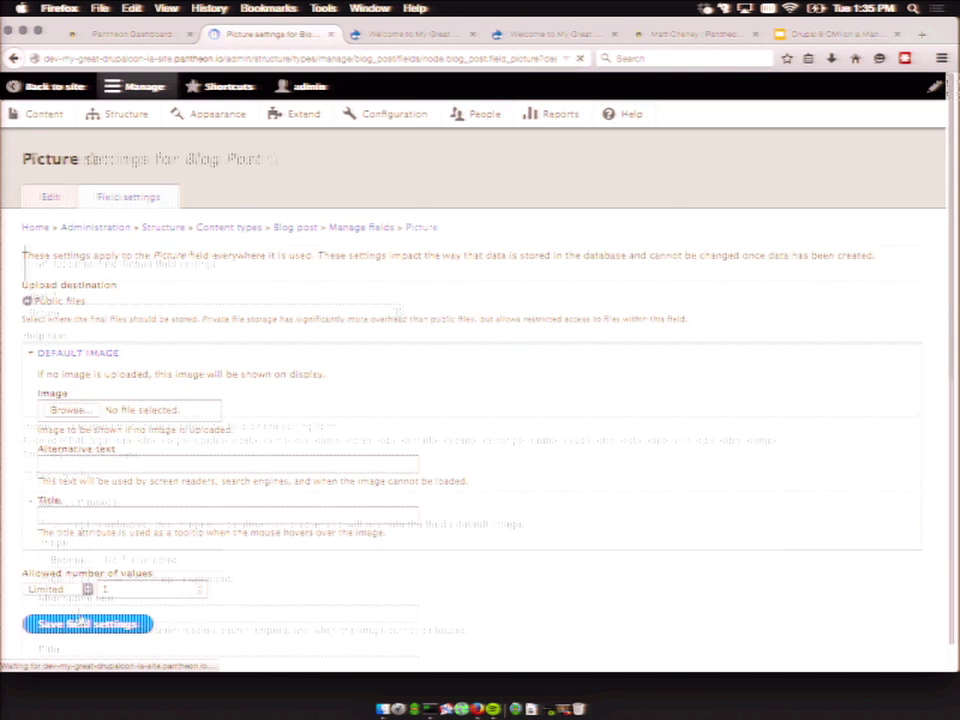
Create and save a new view named Blogs that shows content of type Blog Post
click(143, 118)
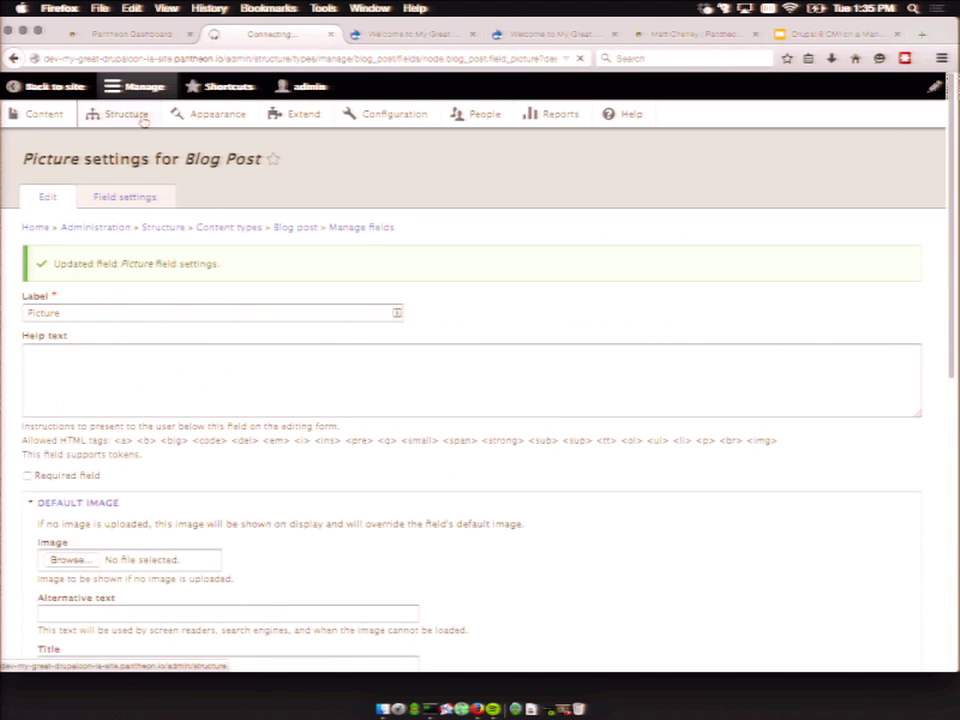
click(49, 577)
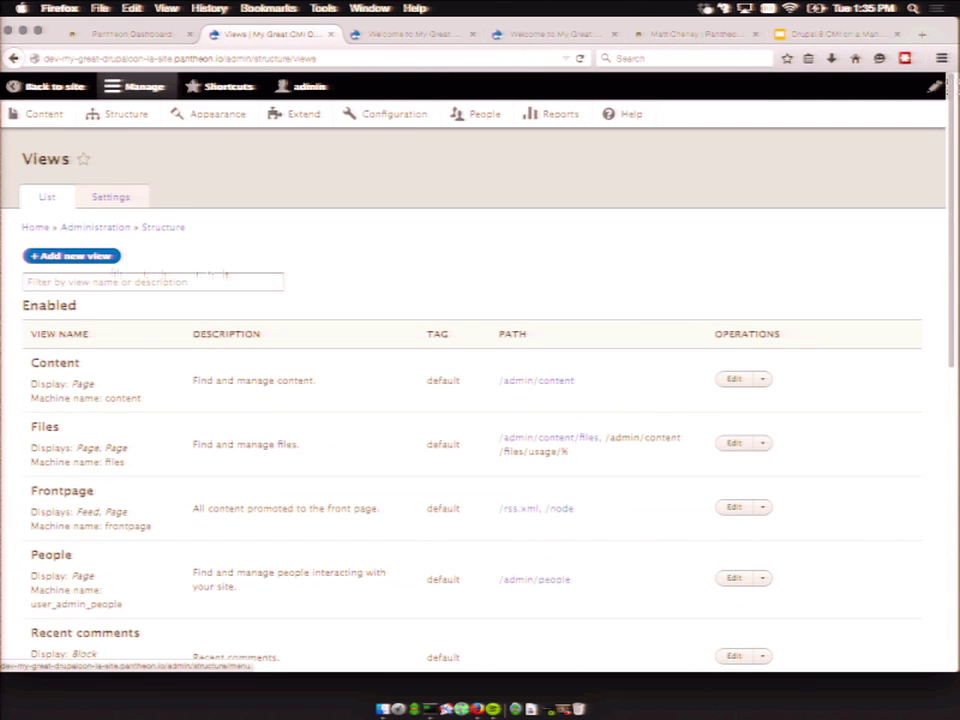
click(100, 257)
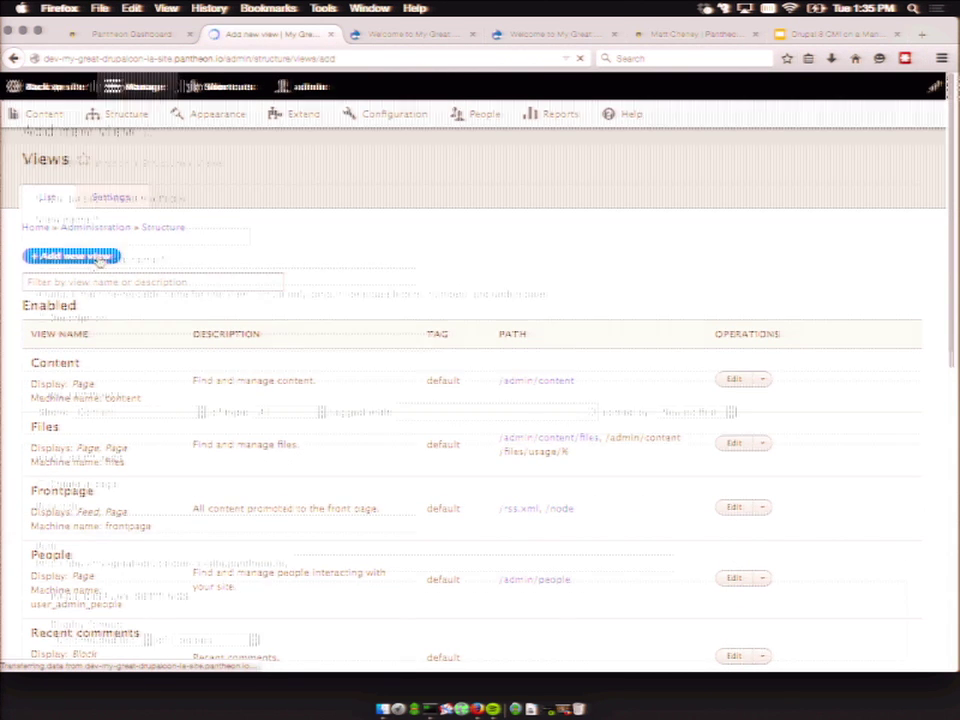
click(61, 265)
text(Blogs)
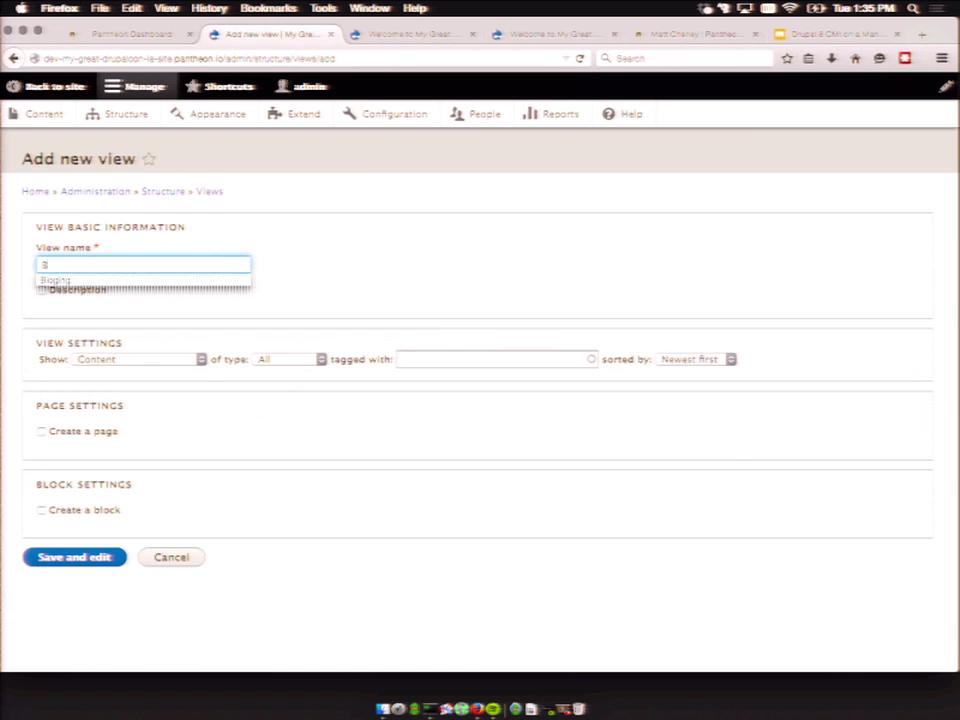
right_click(293, 362)
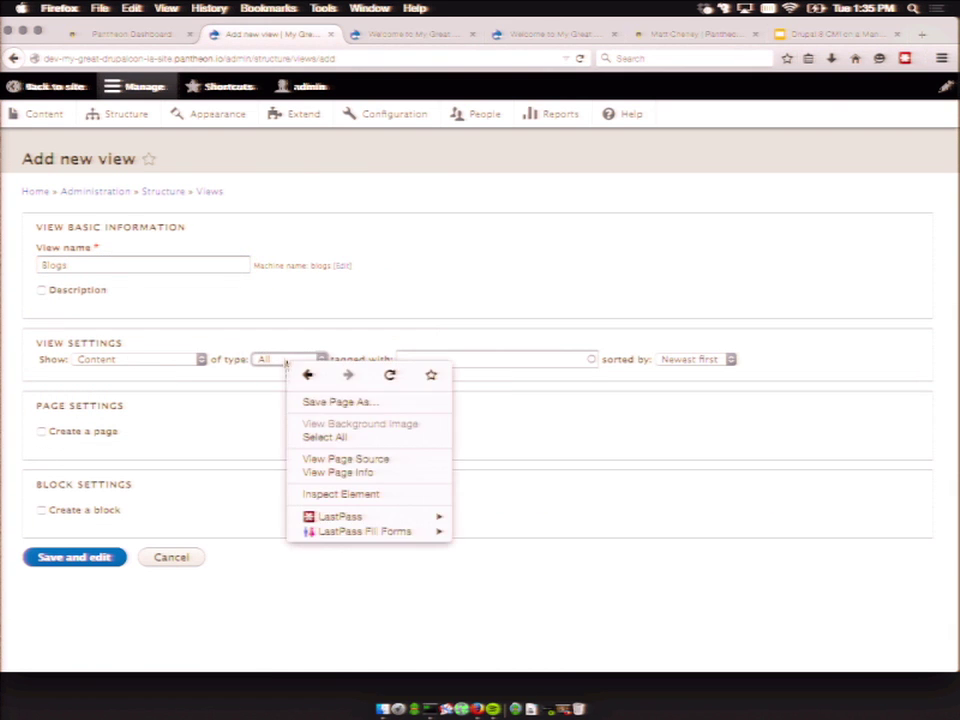
click(270, 409)
click(289, 362)
click(277, 396)
click(66, 557)
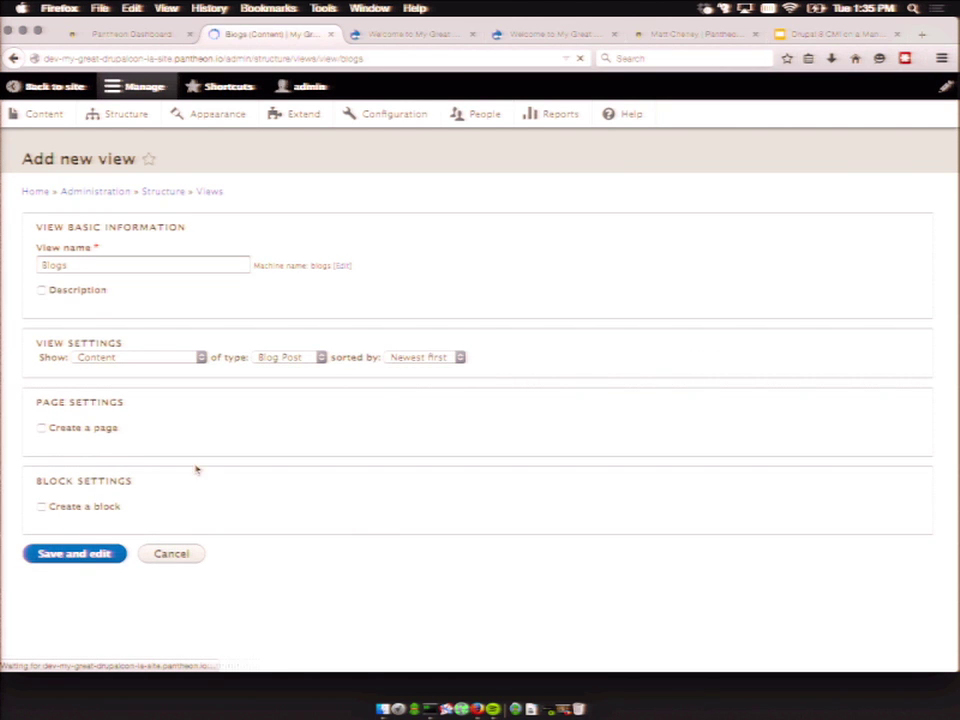
click(59, 543)
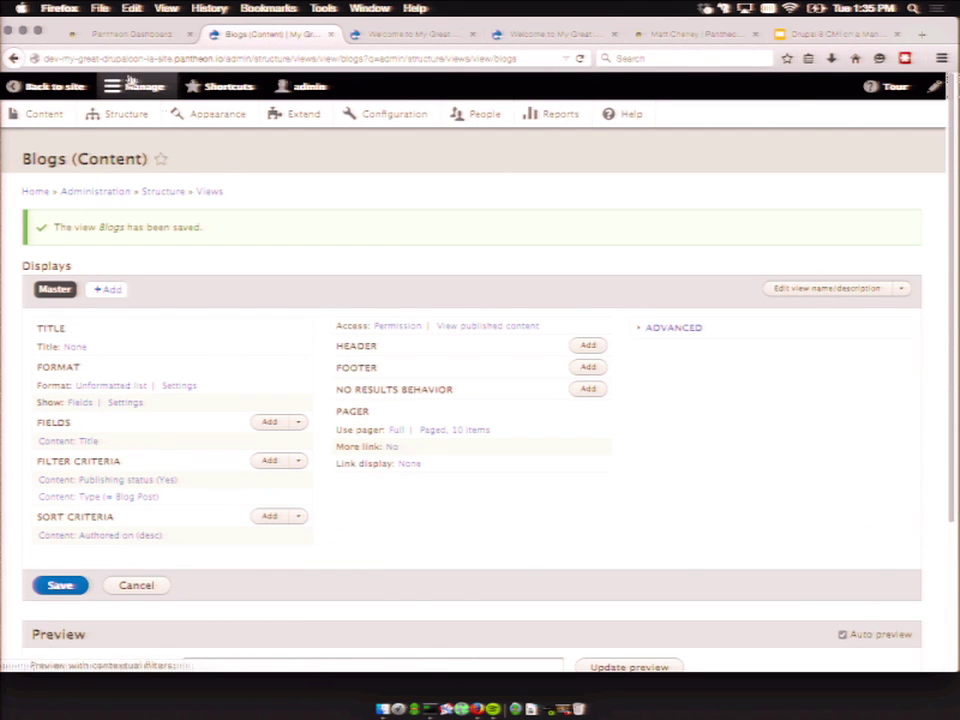
click(430, 712)
key(Up)
key(ctrl+u)
text(clear)
key(Up)
key(Return)
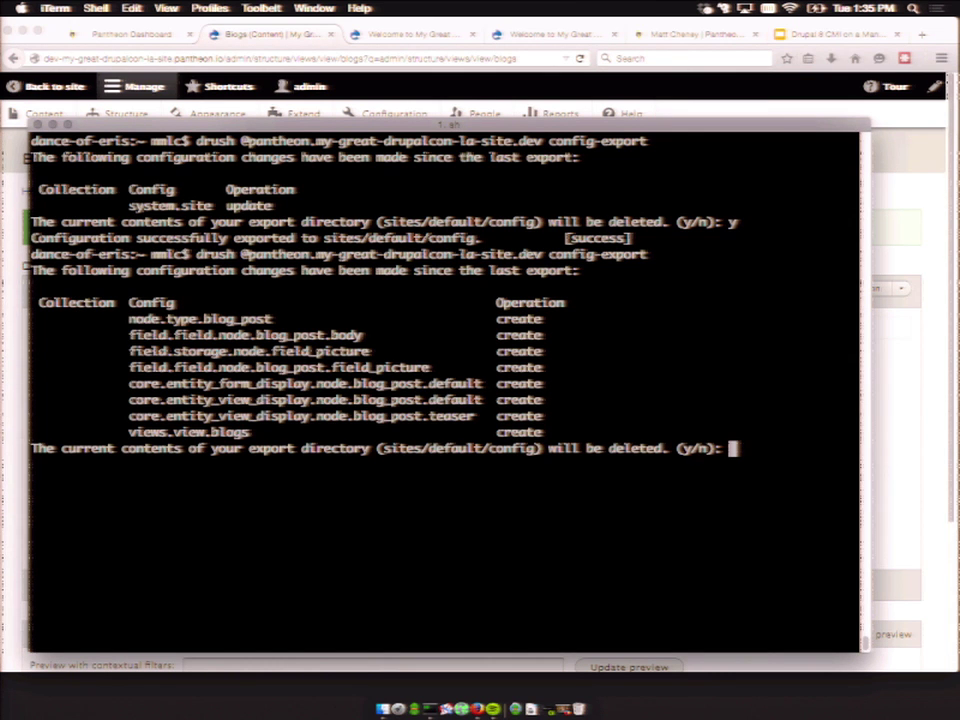
text(y)
key(Return)
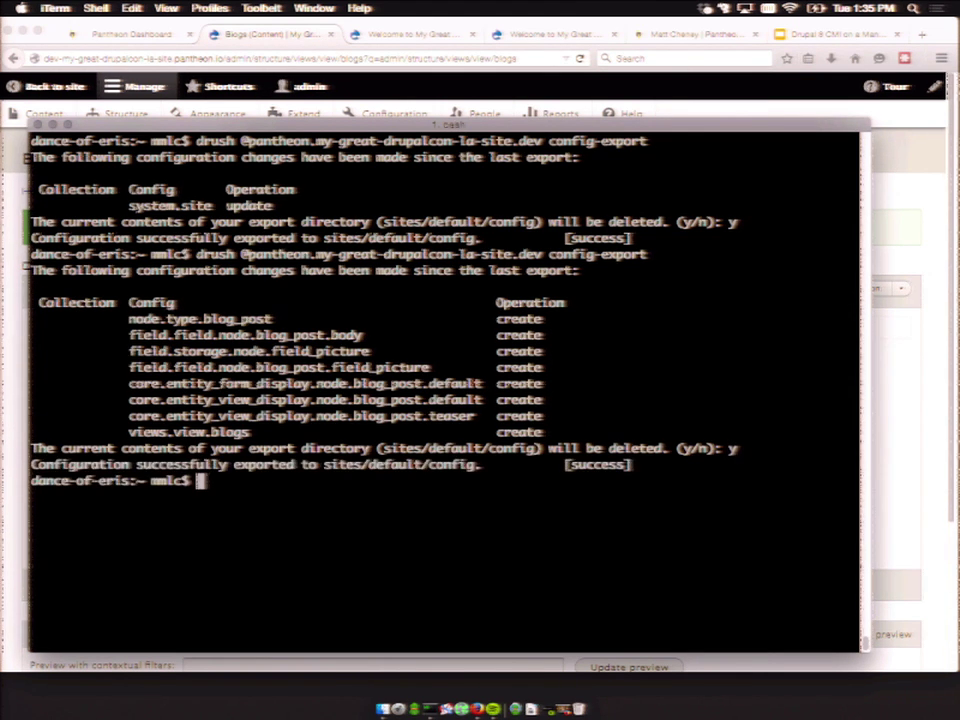
Review the changed configuration files in the Pantheon Dashboard, and commit them to Dev with the message "My Great Blog System"
click(115, 36)
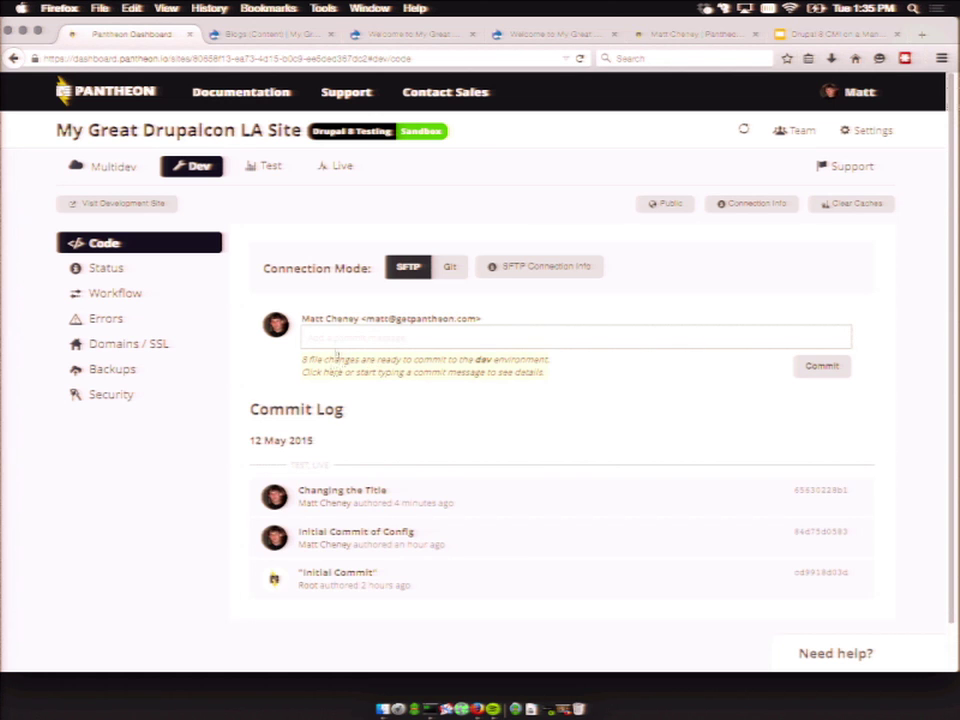
click(340, 360)
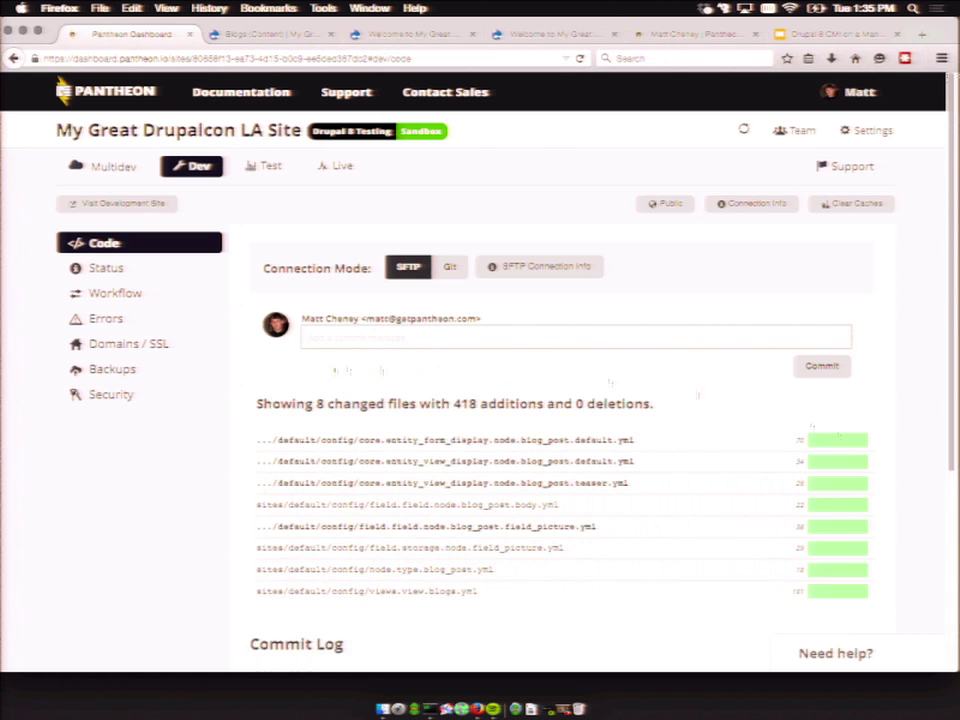
click(537, 340)
text(My Great BG)
text(og System)
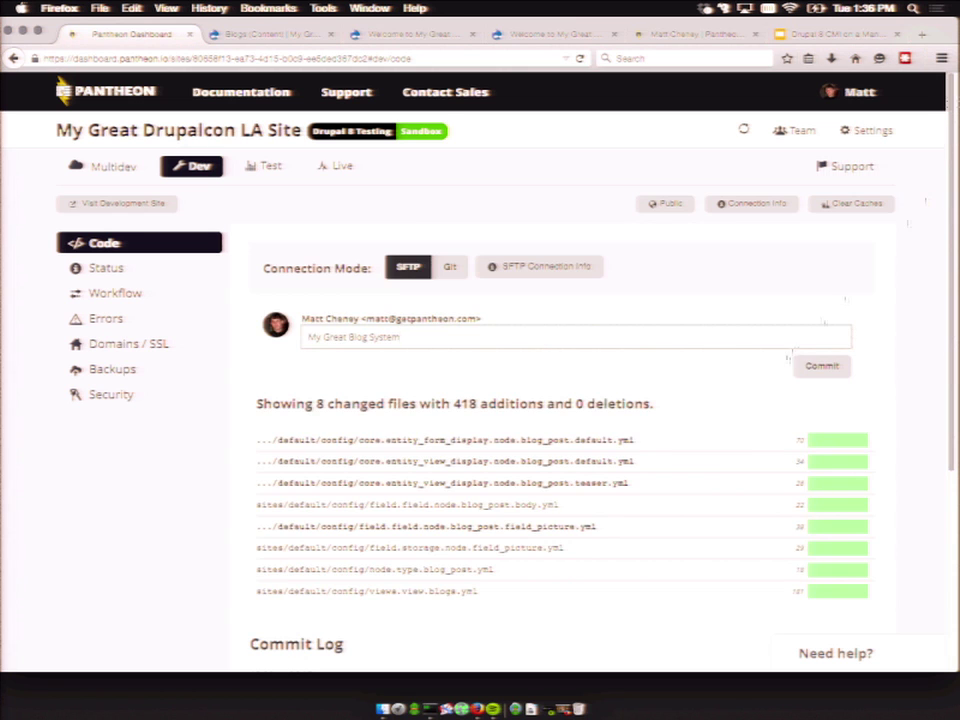
click(812, 366)
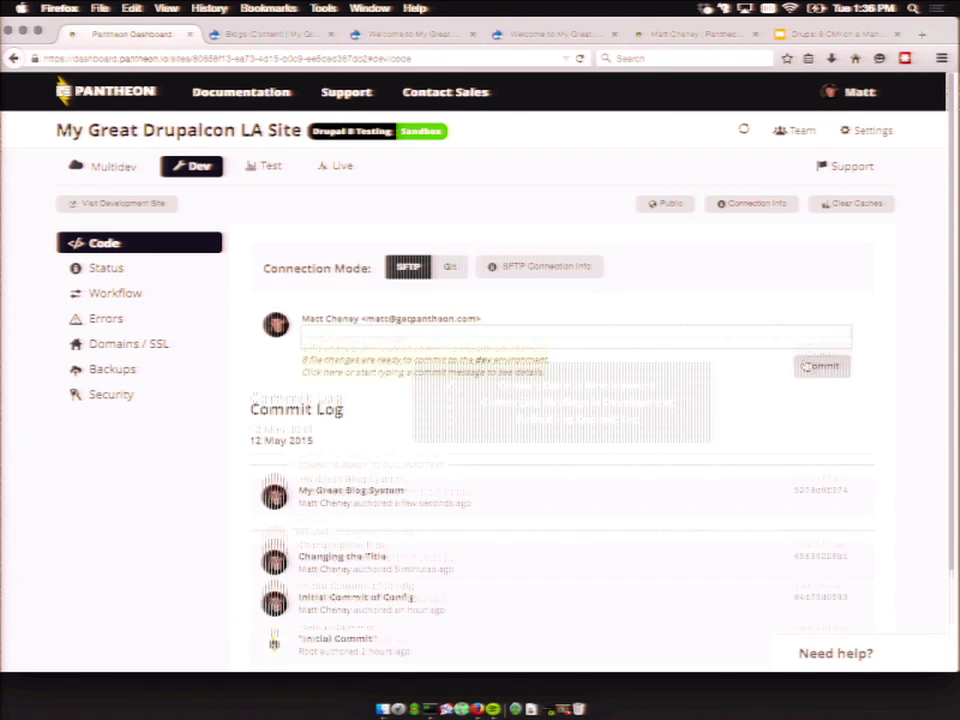
Deploy the My Great Blog System commit to the Test environment and on to Live, leaving the log messages empty
click(264, 166)
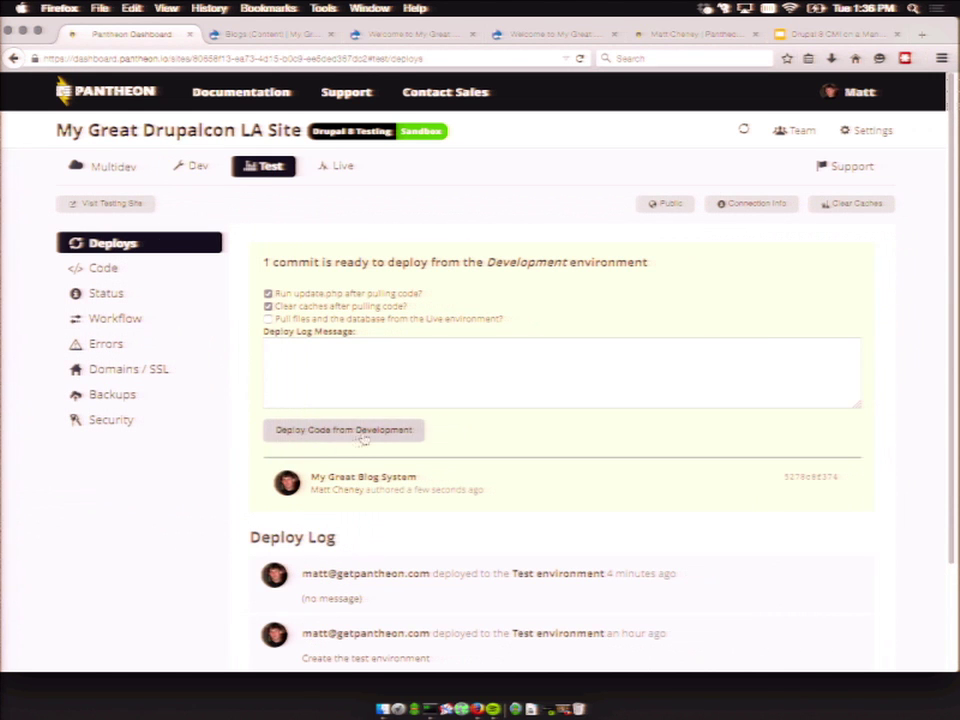
click(364, 434)
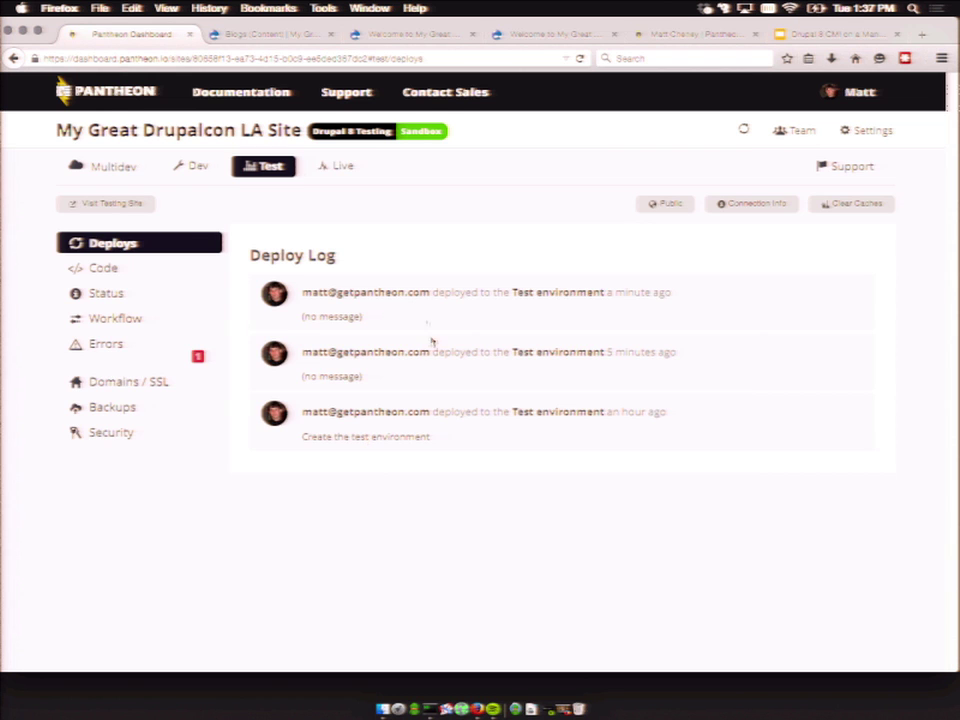
click(339, 168)
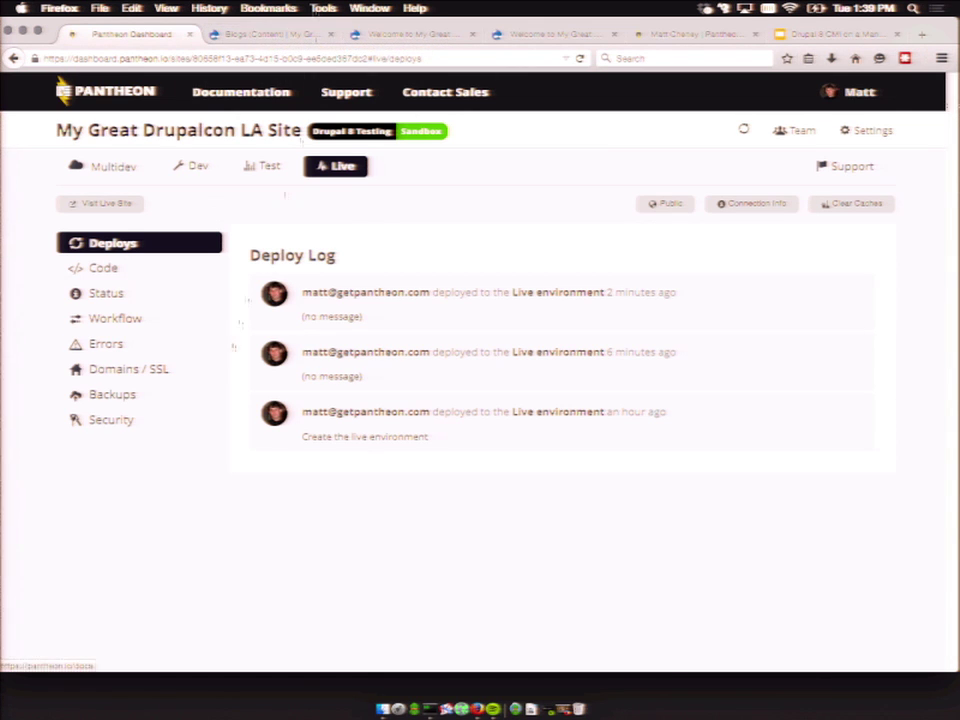
Switch back to the Dev Drupal site and open its Structure page
click(252, 36)
click(115, 34)
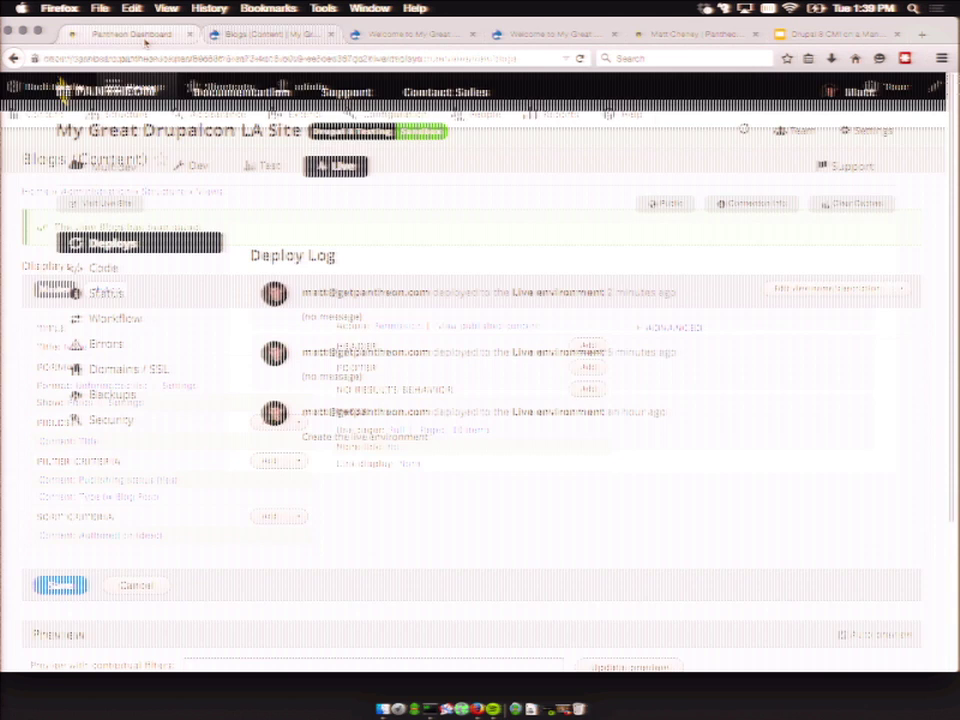
click(256, 35)
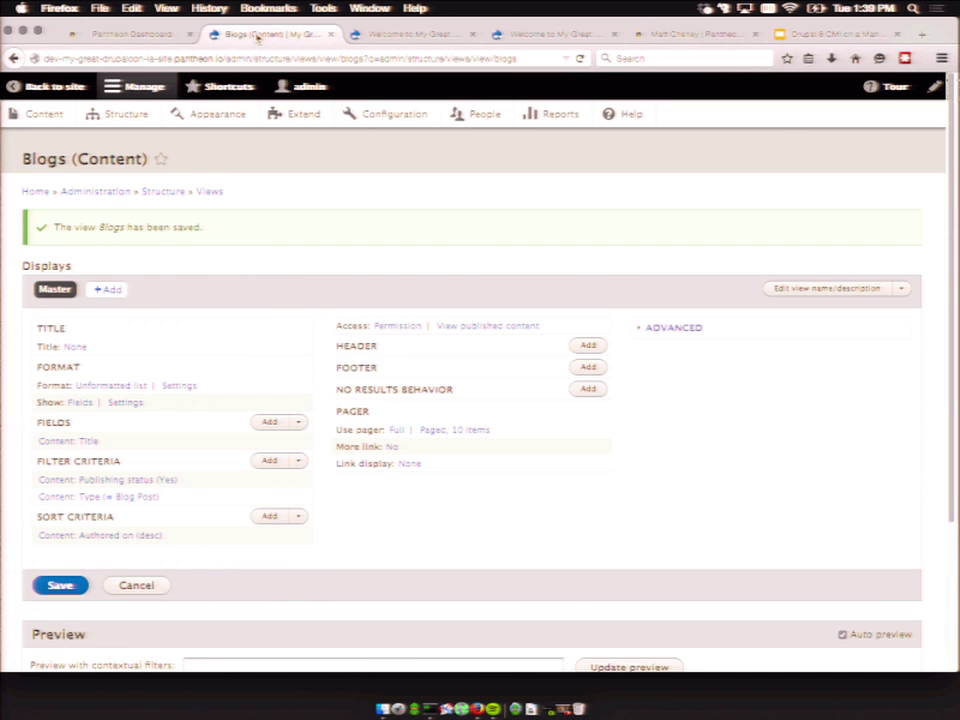
click(126, 122)
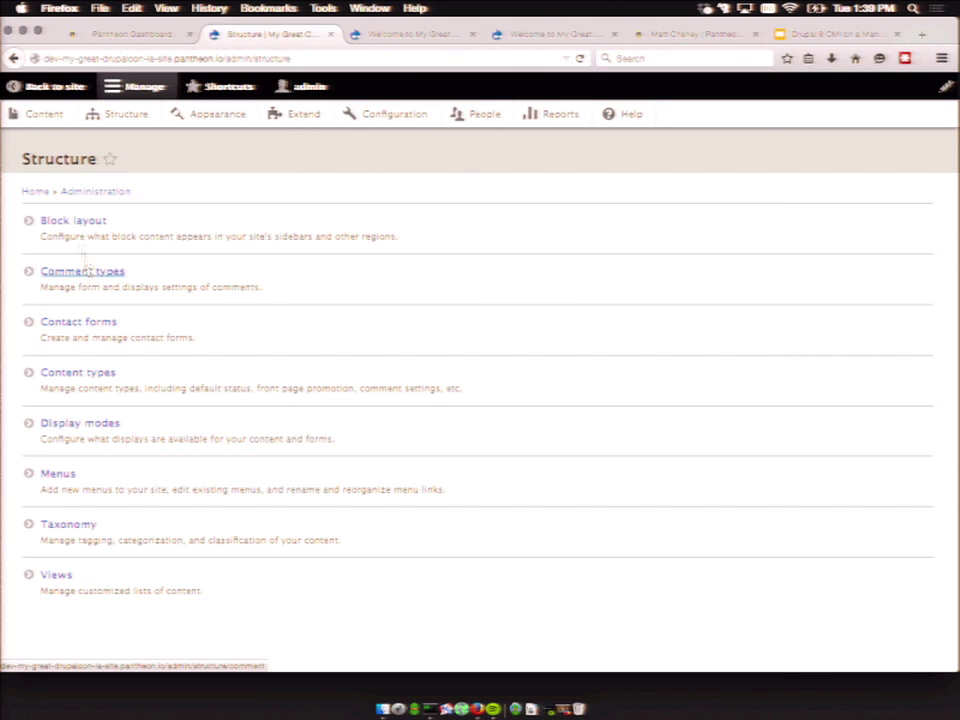
Open the delete confirmation for the Blog Post content type and expand its list of configuration deletions
click(75, 372)
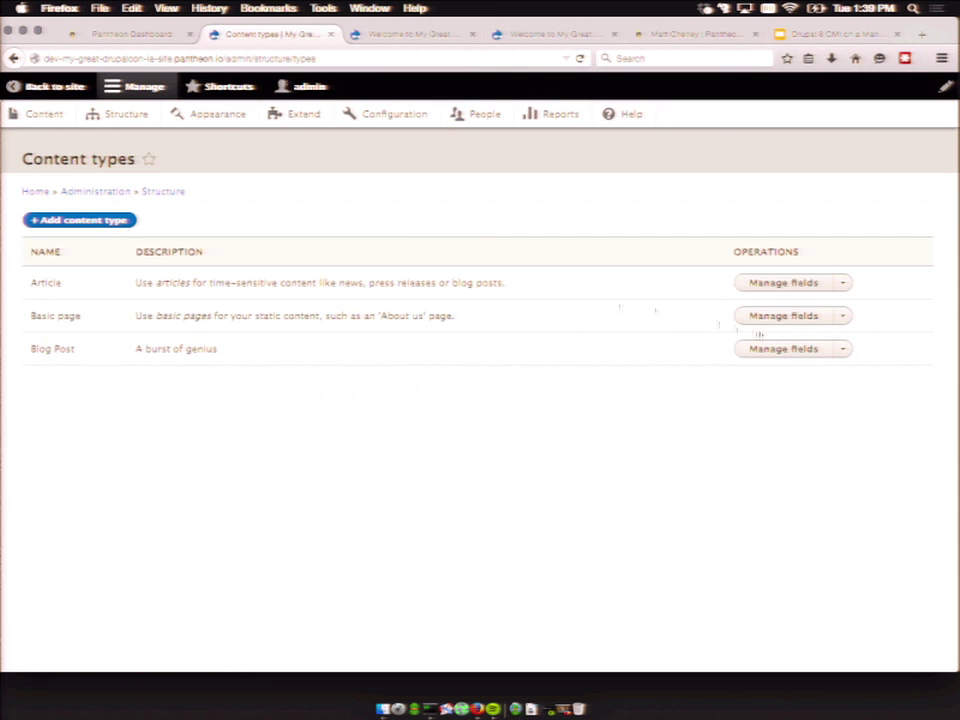
click(843, 348)
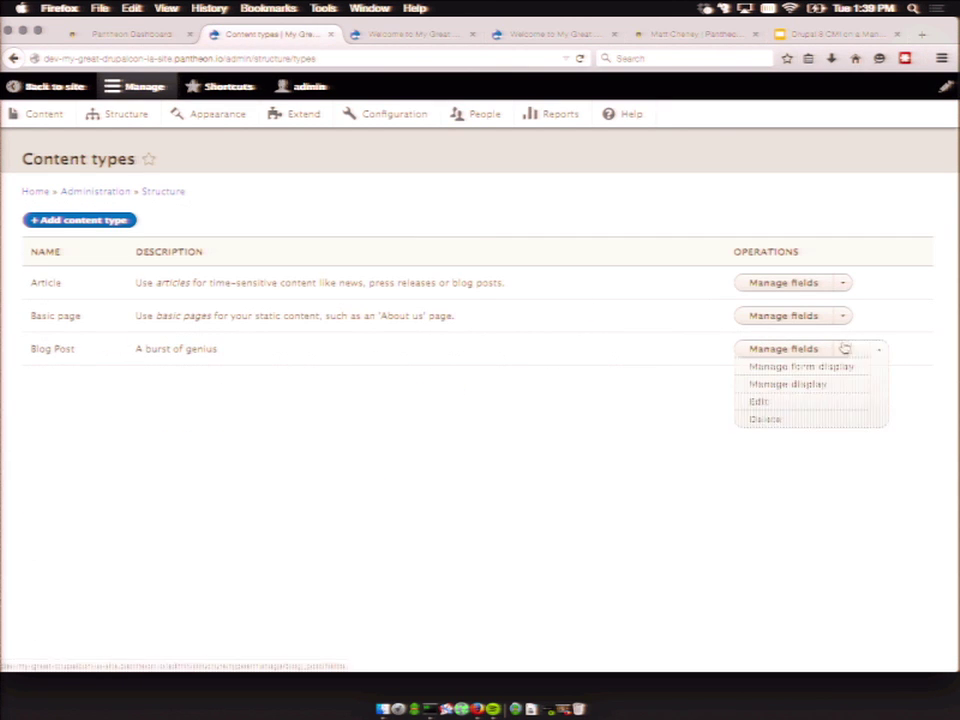
click(782, 421)
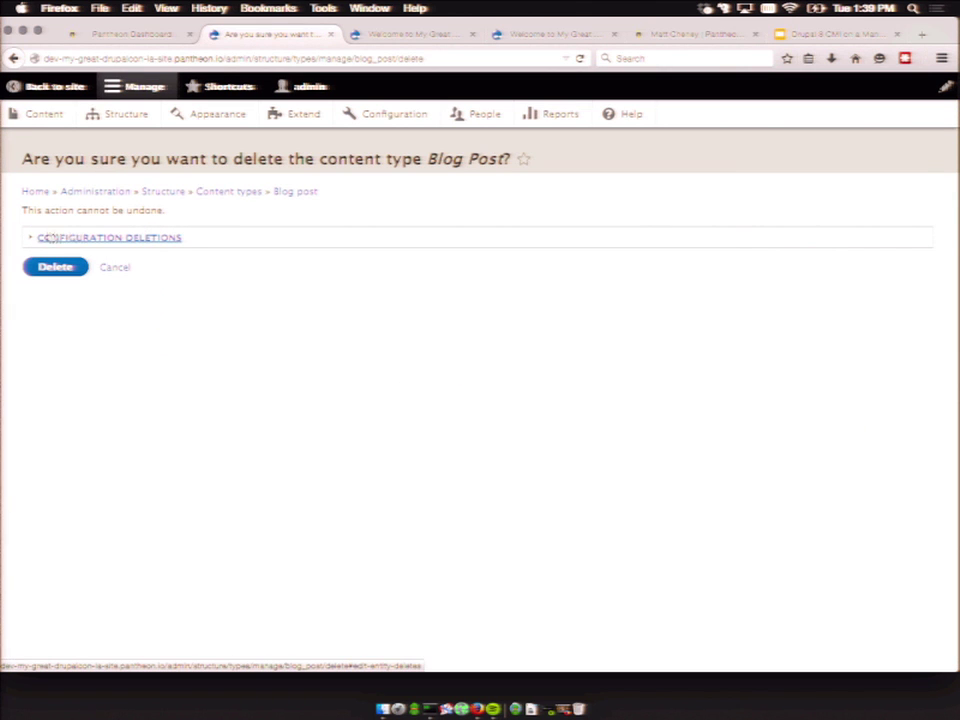
click(135, 238)
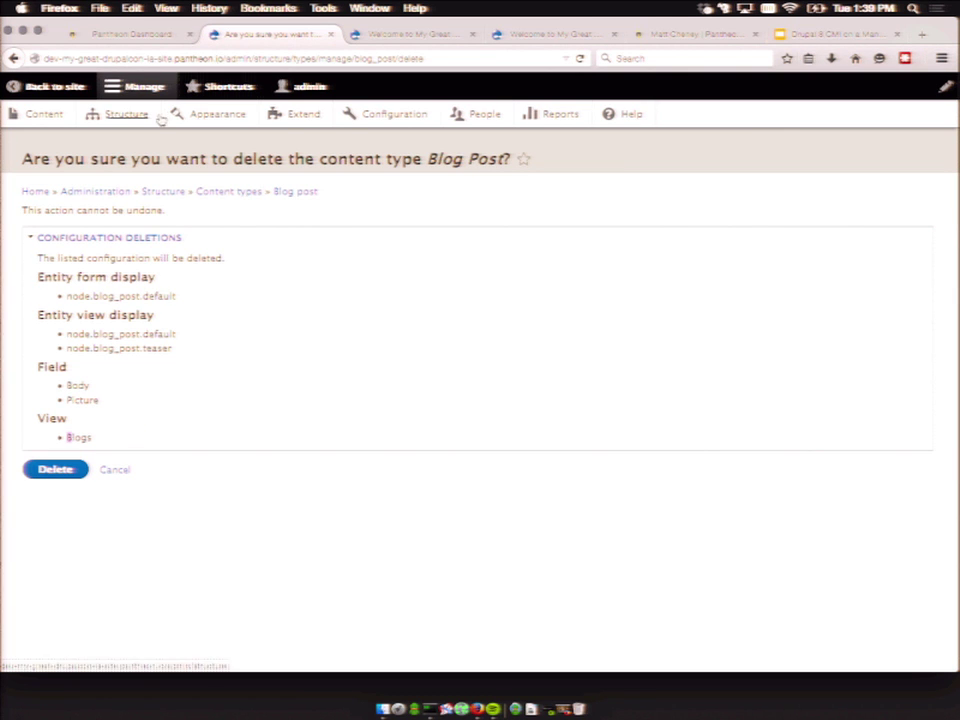
Create and publish a blog post in a new tab, titled "My Great Post" with the body "My great blog post for LA"
click(220, 86)
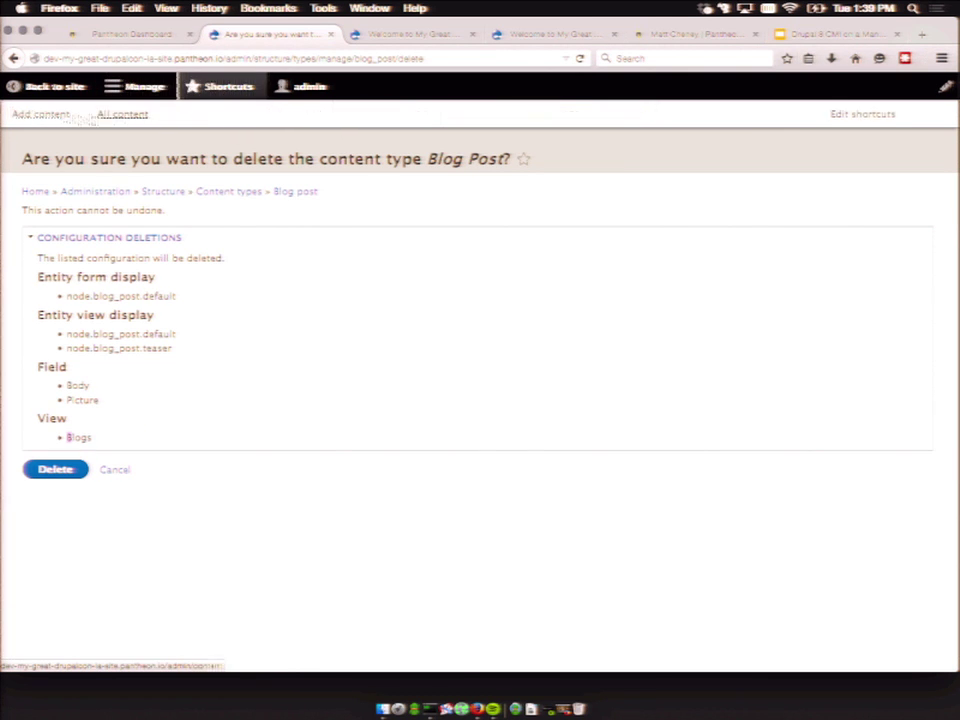
click(58, 114)
click(86, 271)
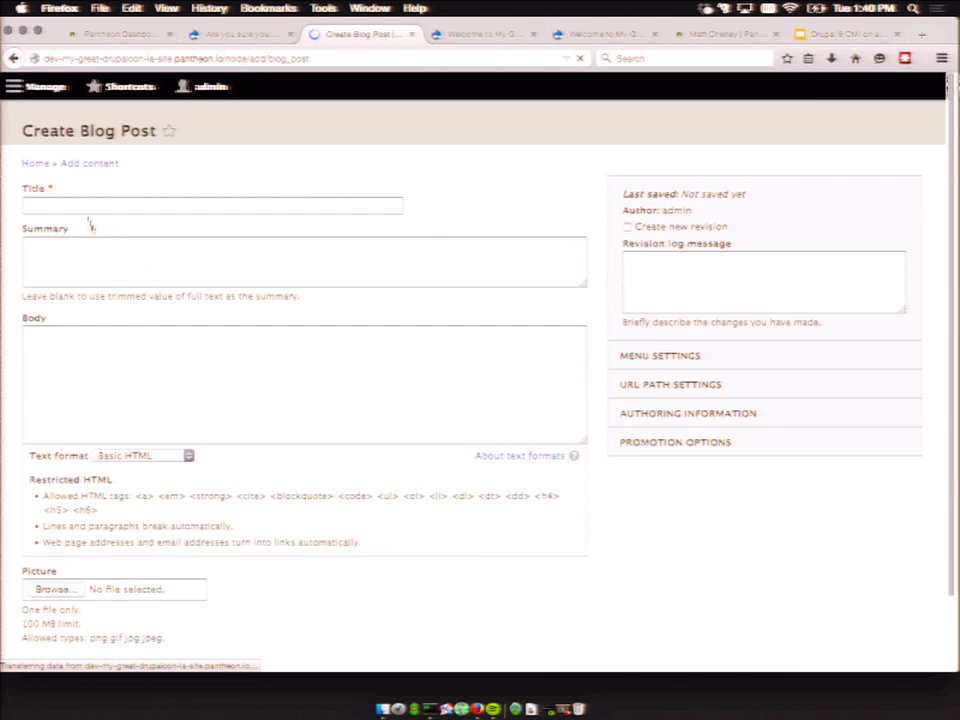
click(86, 232)
text(My G)
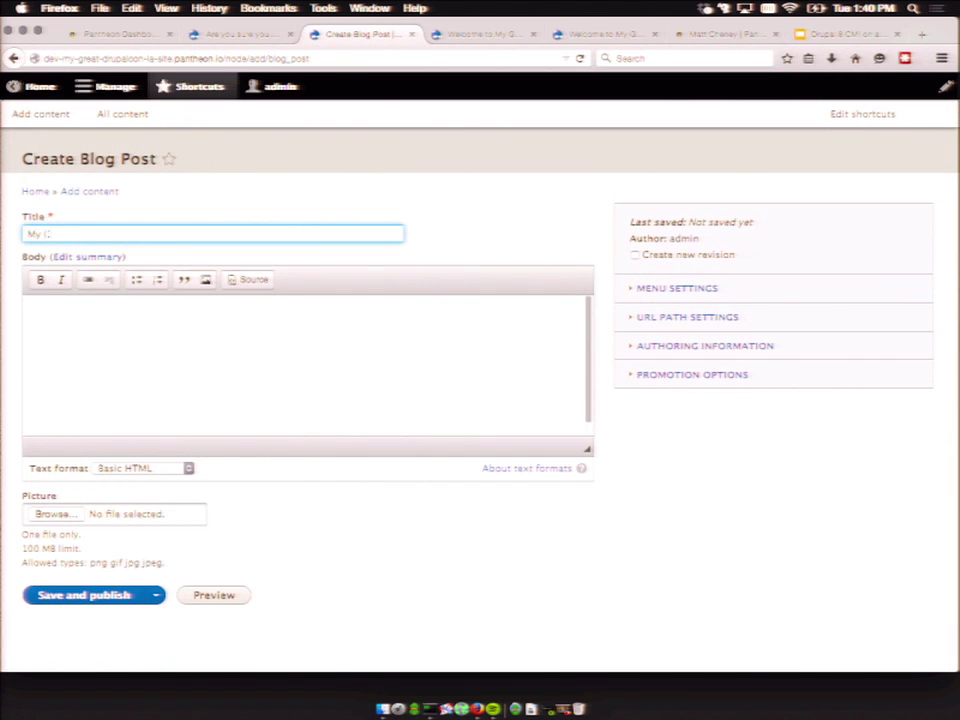
text(reat Post)
click(129, 334)
text(My gre)
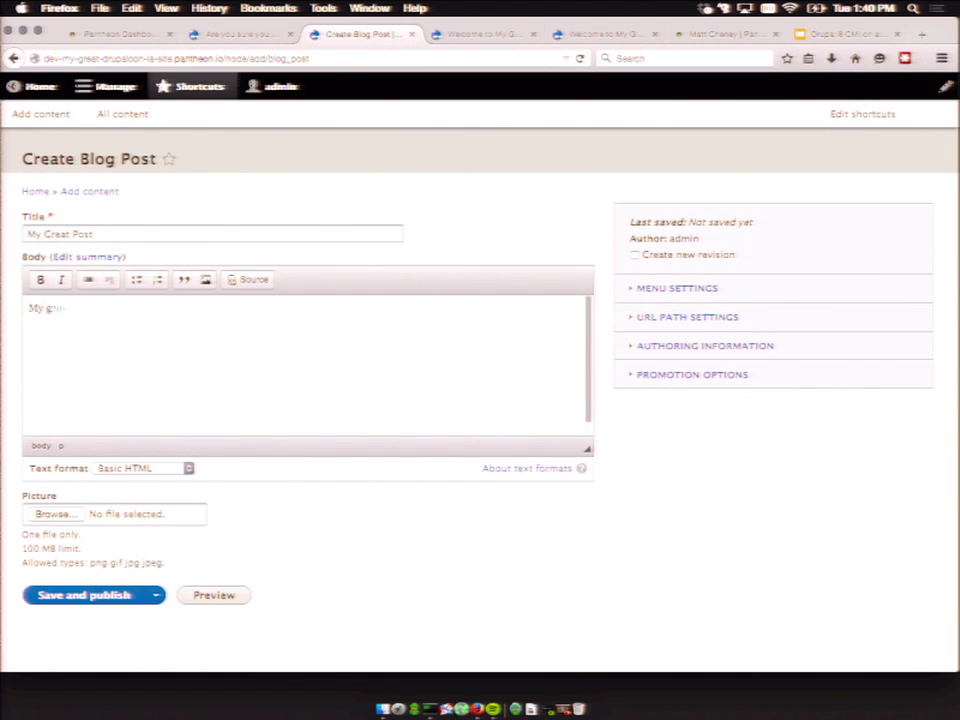
text(at blog post for Li)
click(94, 603)
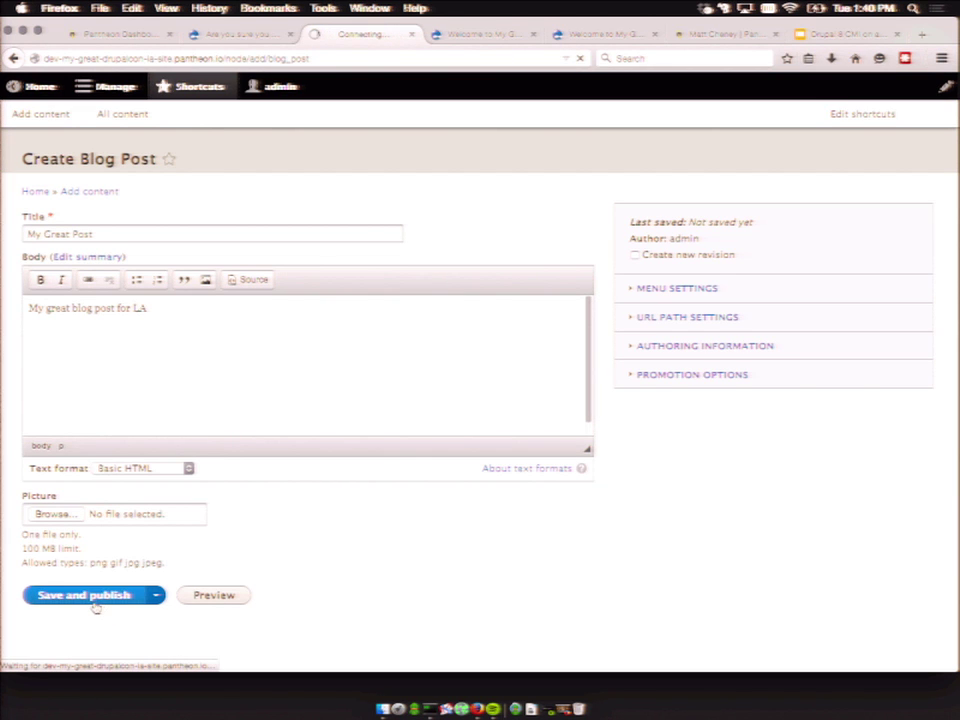
Cancel the pending Blog Post content type deletion, then request its deletion again and read the confirmation page
key(ctrl+shift+Tab)
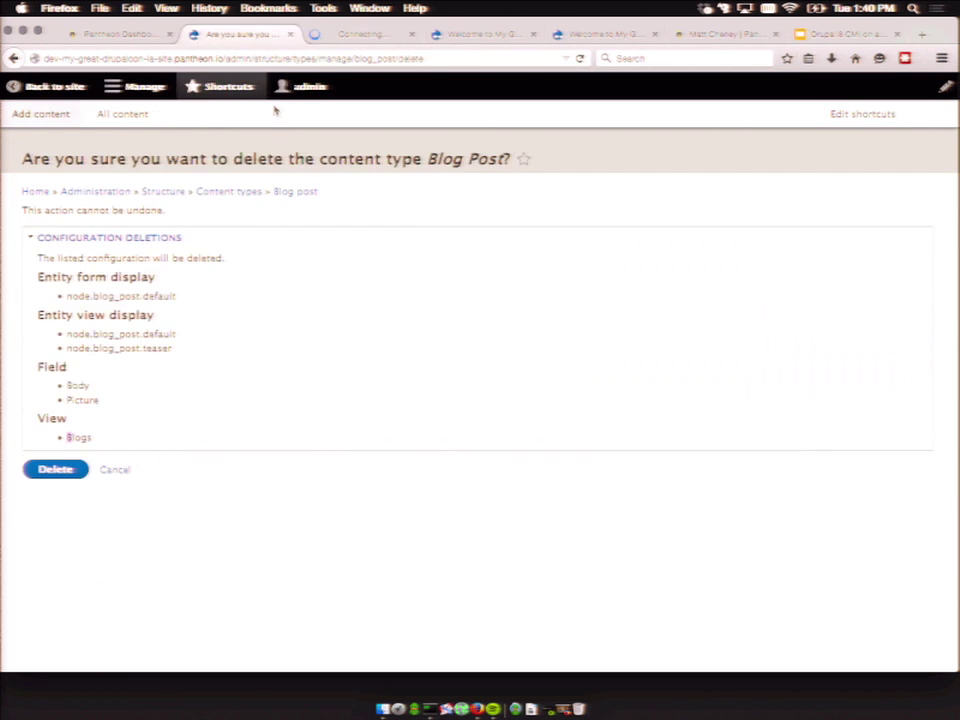
click(114, 469)
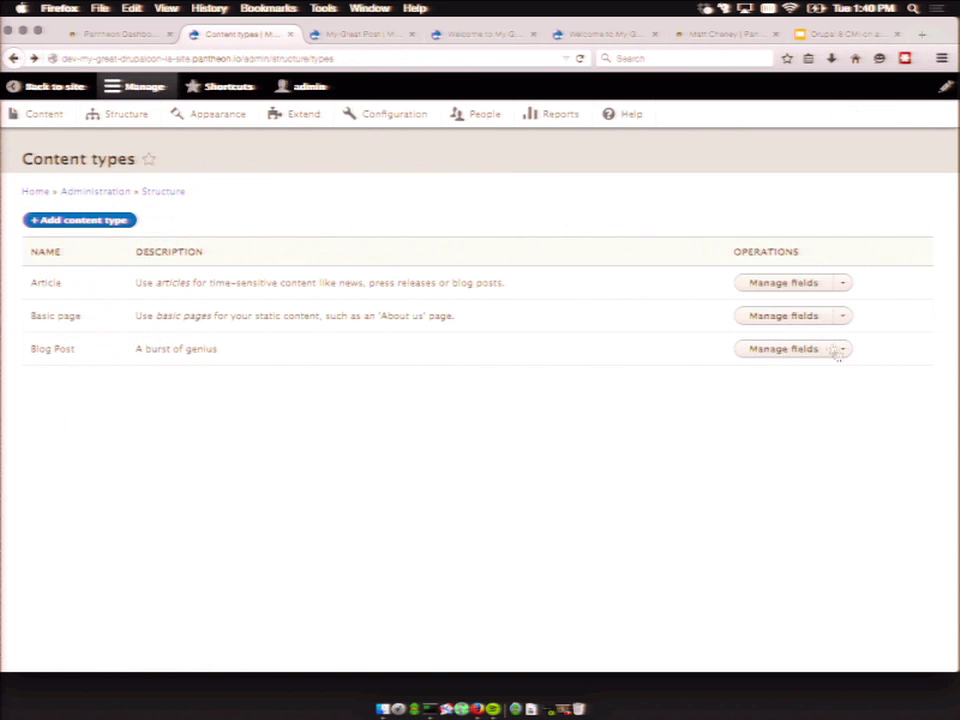
click(879, 349)
click(762, 419)
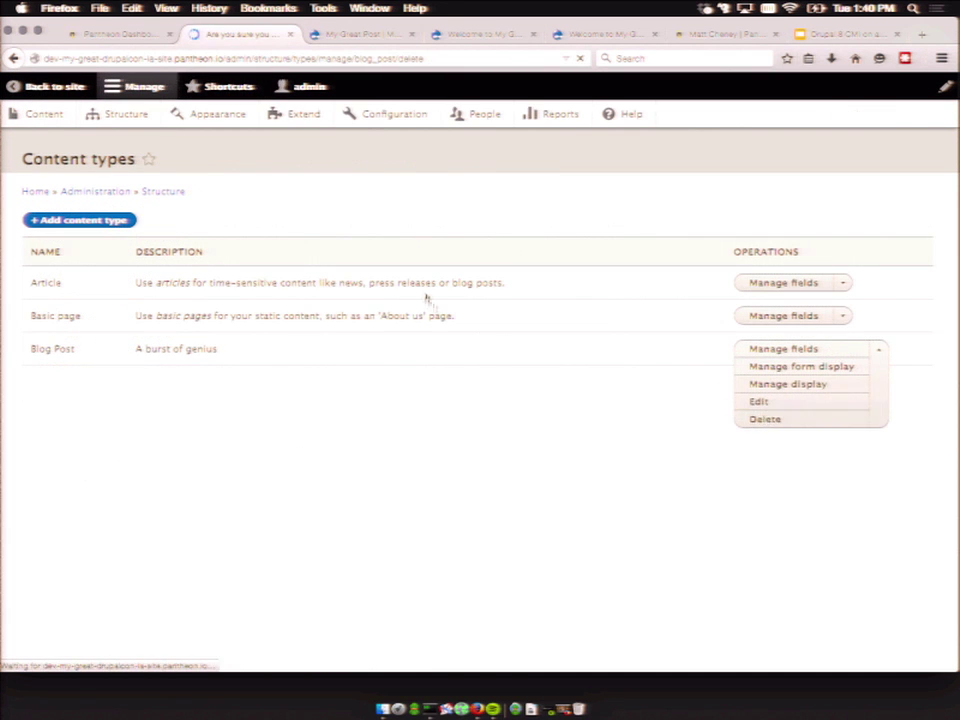
drag(22, 219, 207, 207)
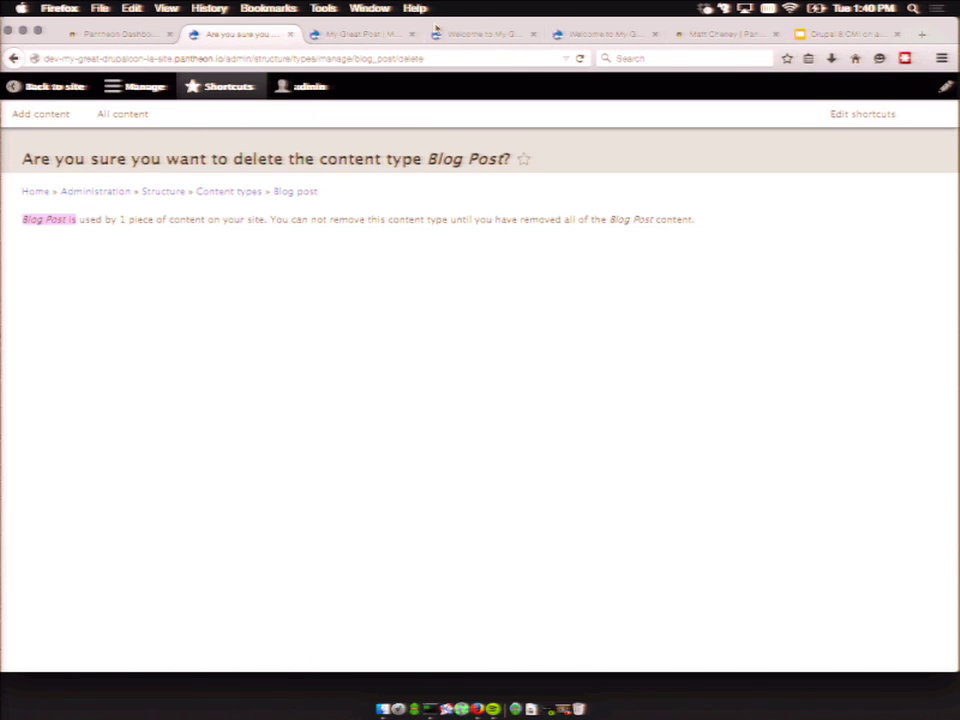
Switch to the Pantheon Dashboard and review the Test environment's commit log and the Live environment's deploy log
click(108, 36)
click(262, 170)
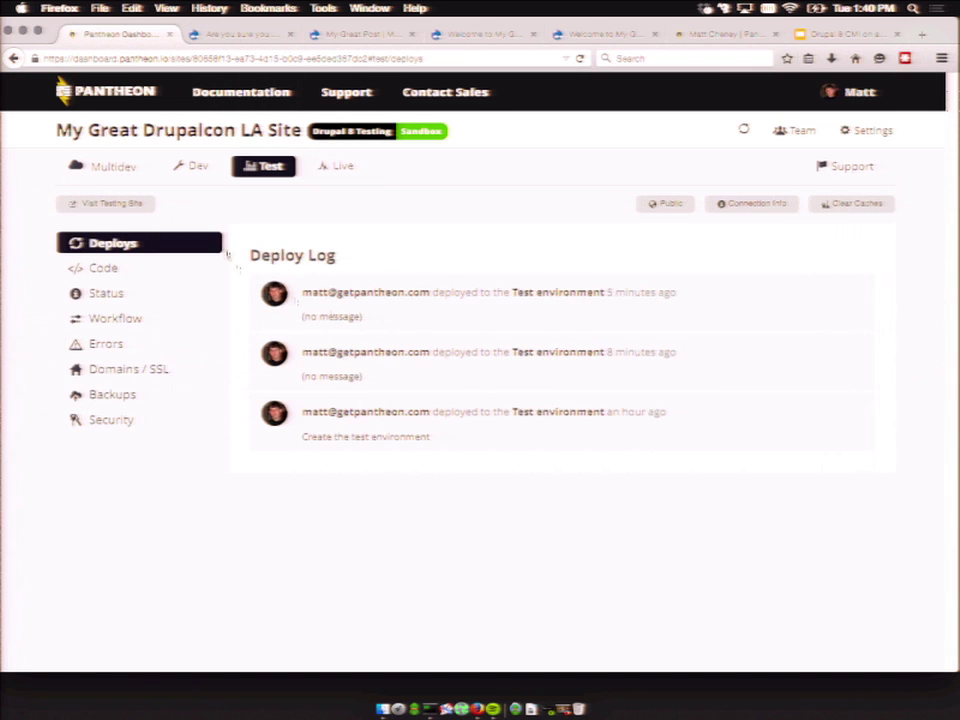
click(108, 270)
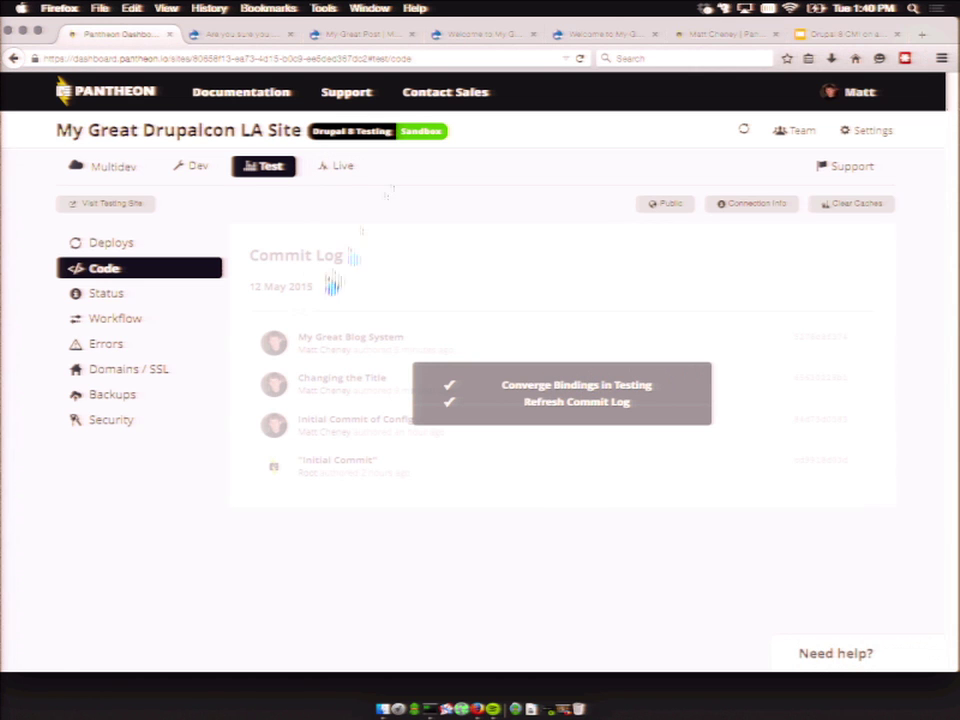
click(336, 166)
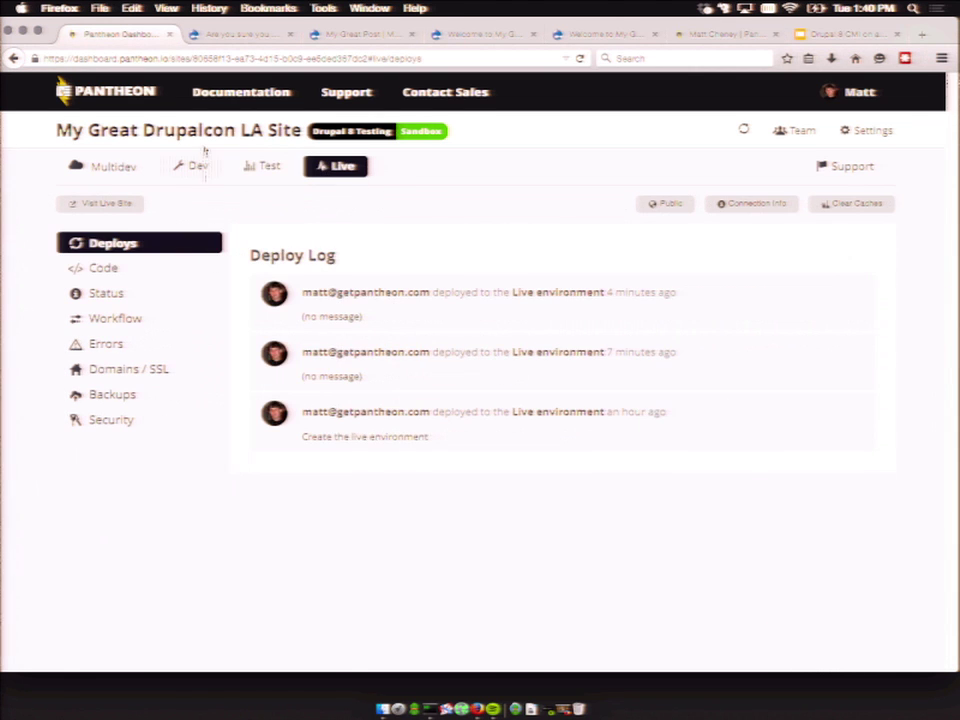
Switch to the Google Slides deck, present it full screen from the live demo slide, and advance one slide
click(822, 36)
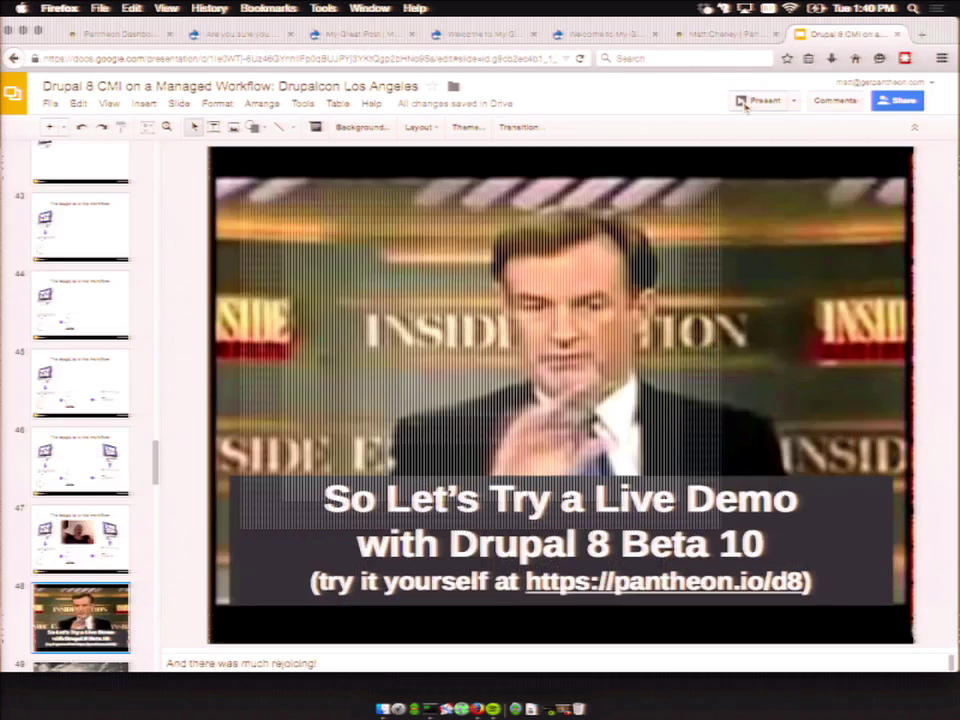
click(746, 101)
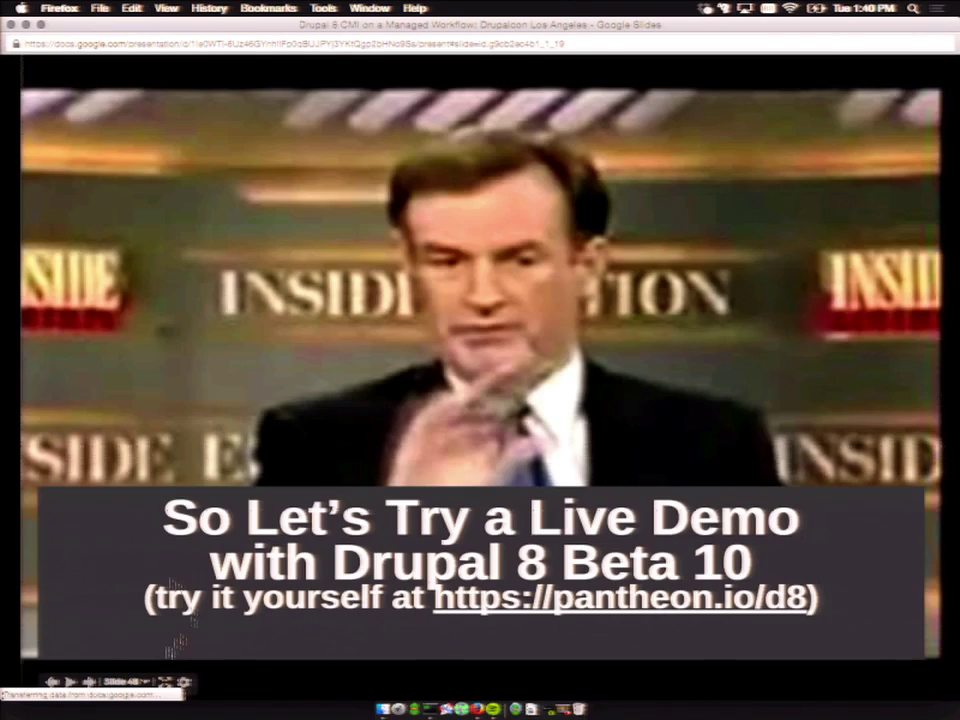
click(165, 681)
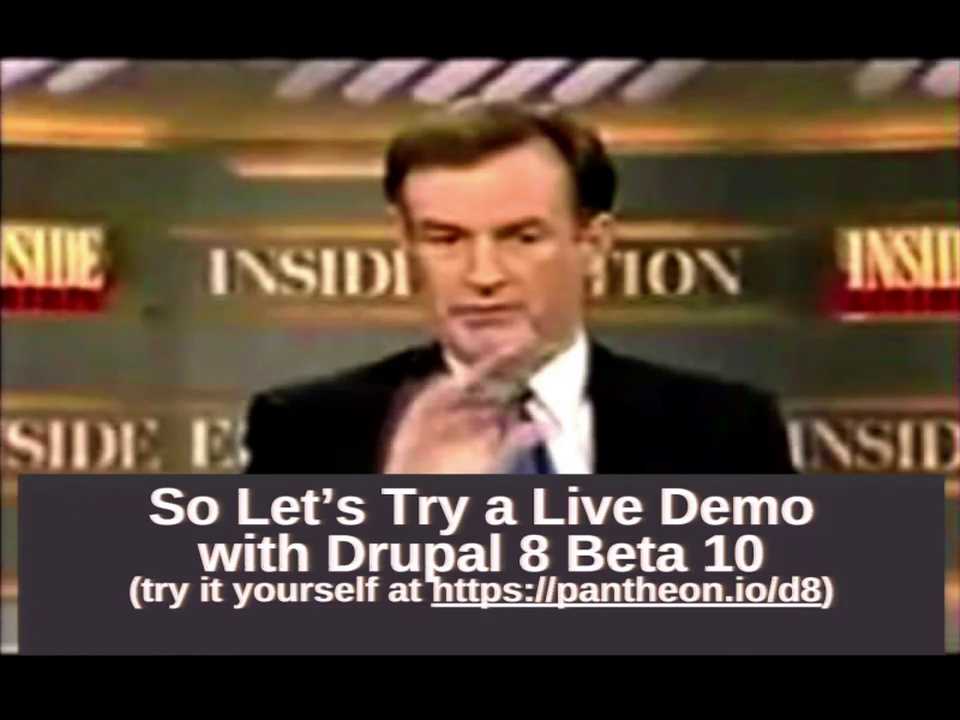
key(Right)
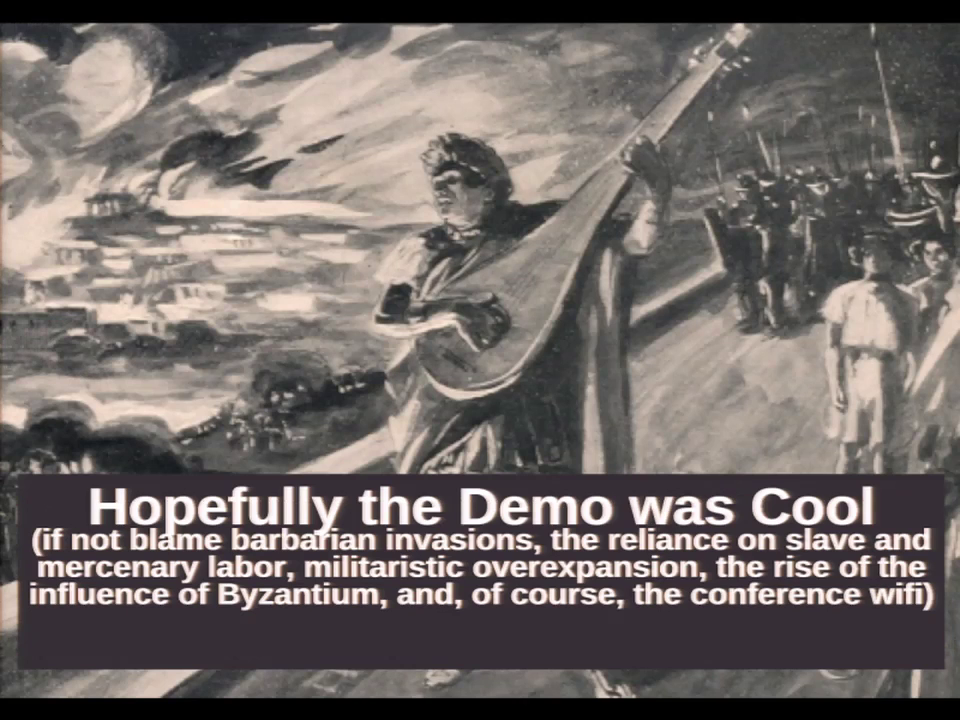